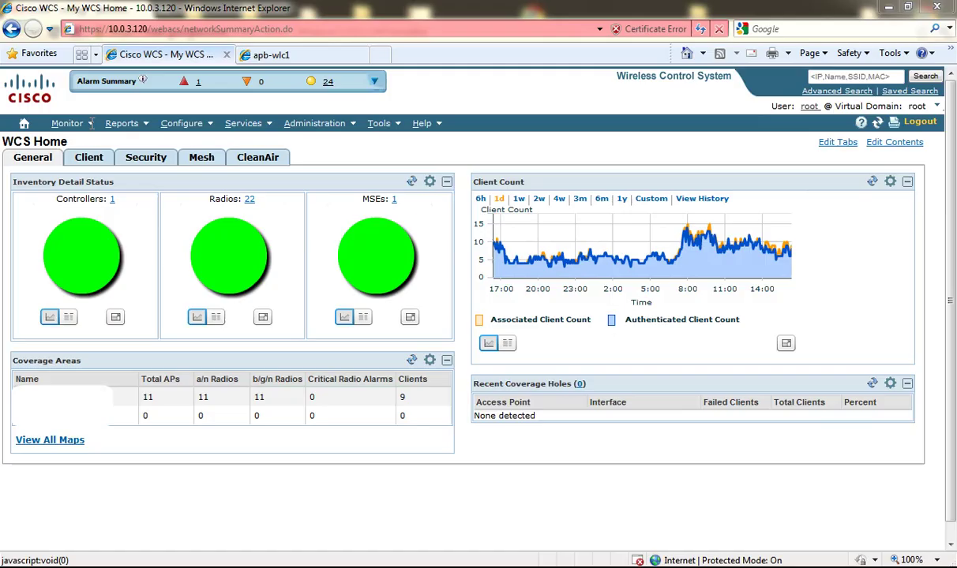
Step: Open the RF Calibration Models list from the monitored maps
{"action": "mouse_move", "coordinate": [67, 123]}
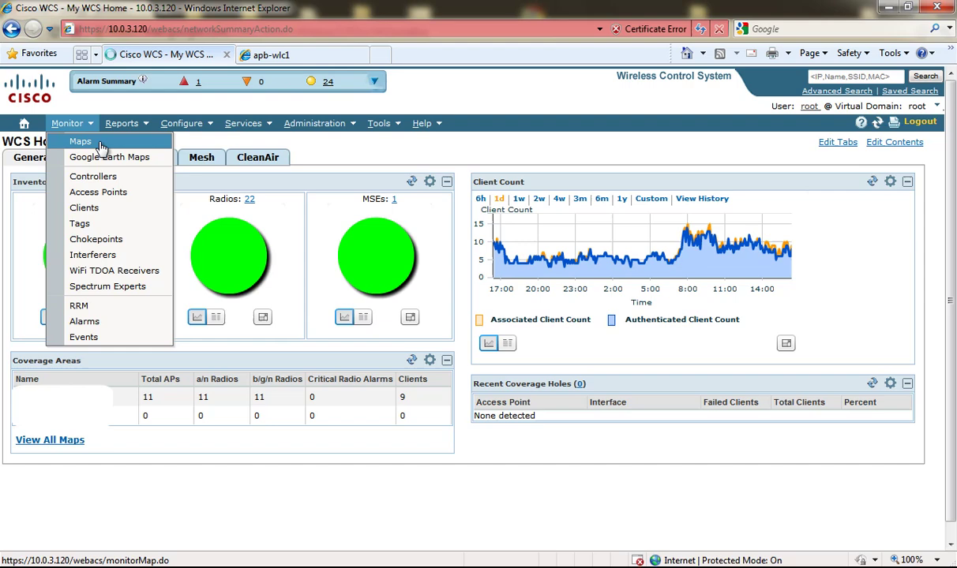
{"action": "left_click", "coordinate": [100, 143]}
{"action": "left_click", "coordinate": [861, 149]}
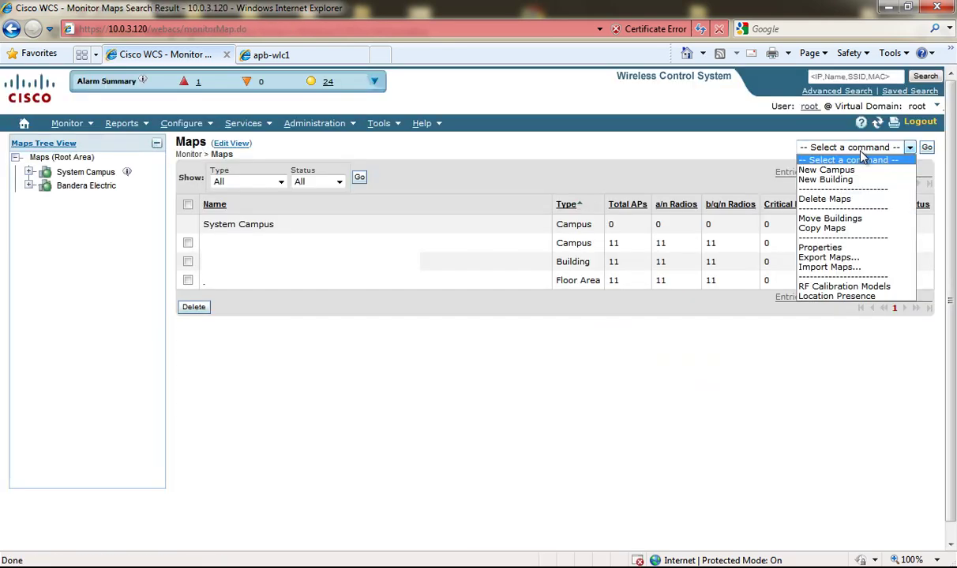
{"action": "left_click", "coordinate": [840, 286]}
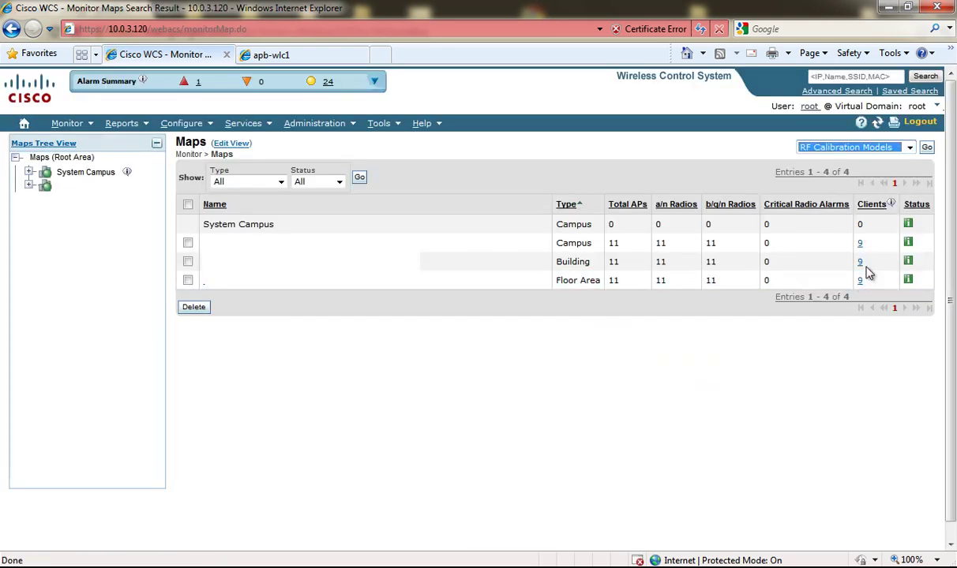
{"action": "left_click", "coordinate": [929, 147]}
Step: Create a new calibration model named "Site Location 1st Floor"
{"action": "left_click", "coordinate": [912, 142]}
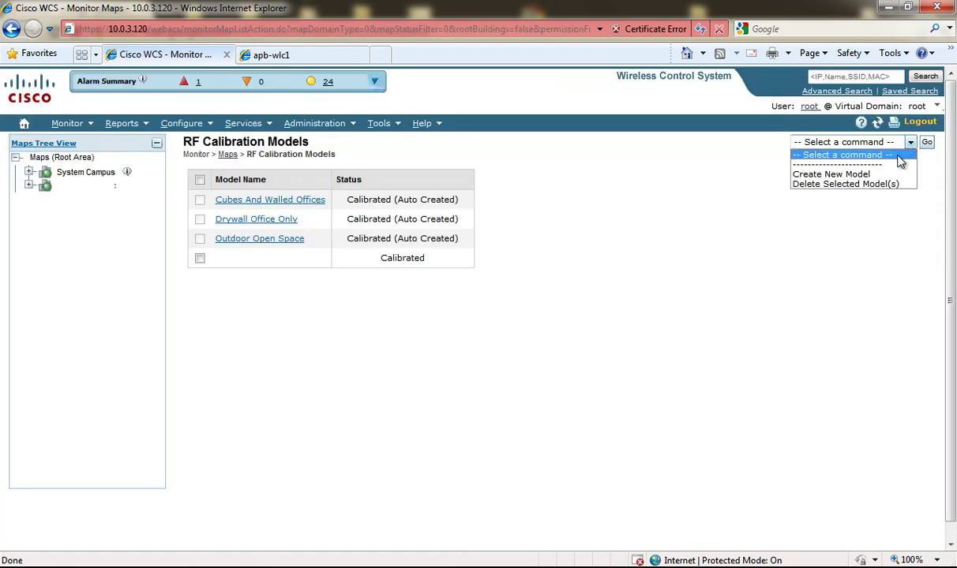
{"action": "left_click", "coordinate": [837, 165]}
{"action": "left_click", "coordinate": [928, 145]}
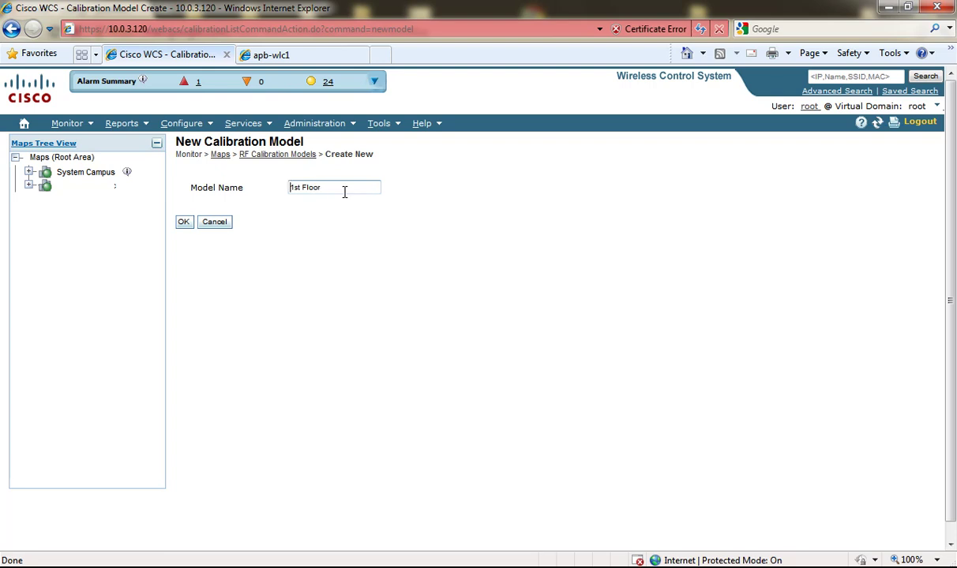
{"action": "type", "text": "te Location"}
{"action": "left_click", "coordinate": [182, 222]}
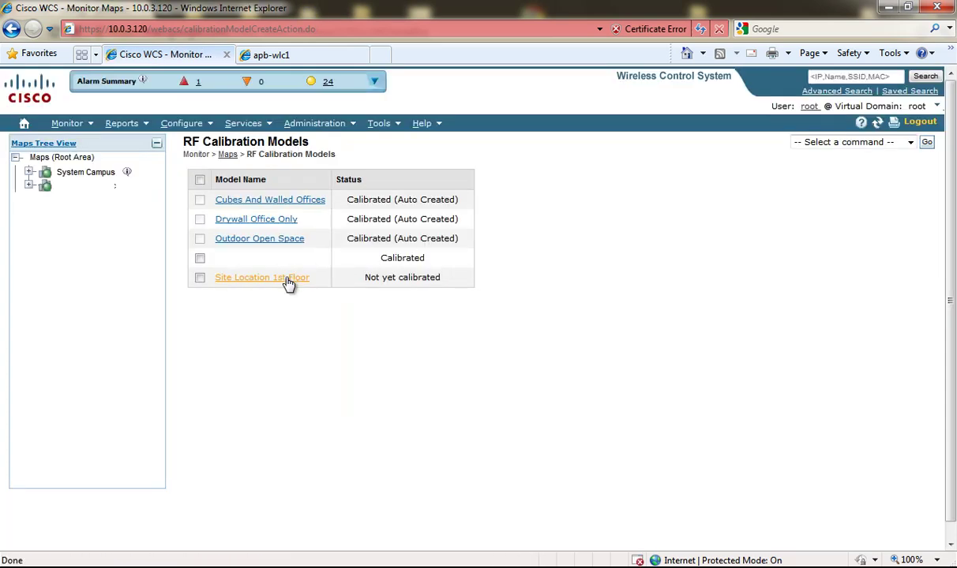
Step: Open the Site Location 1st Floor model and start adding data points to it
{"action": "left_click", "coordinate": [288, 282]}
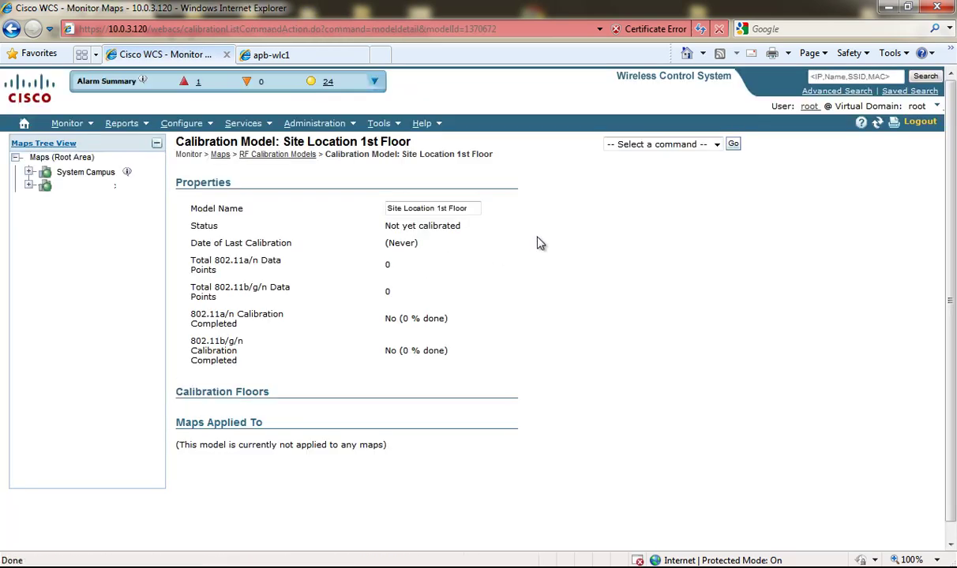
{"action": "left_click", "coordinate": [663, 145]}
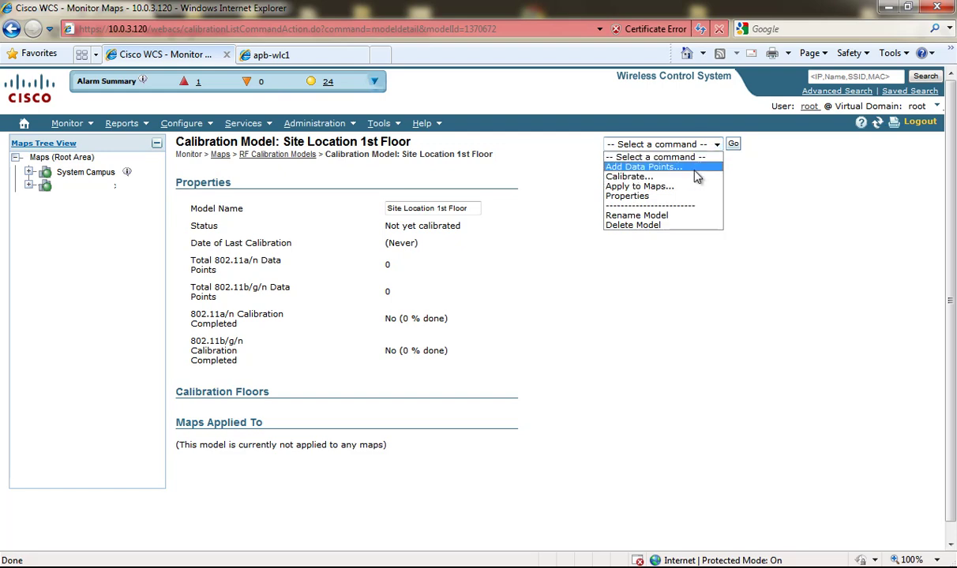
{"action": "left_click", "coordinate": [697, 169]}
{"action": "left_click", "coordinate": [733, 144]}
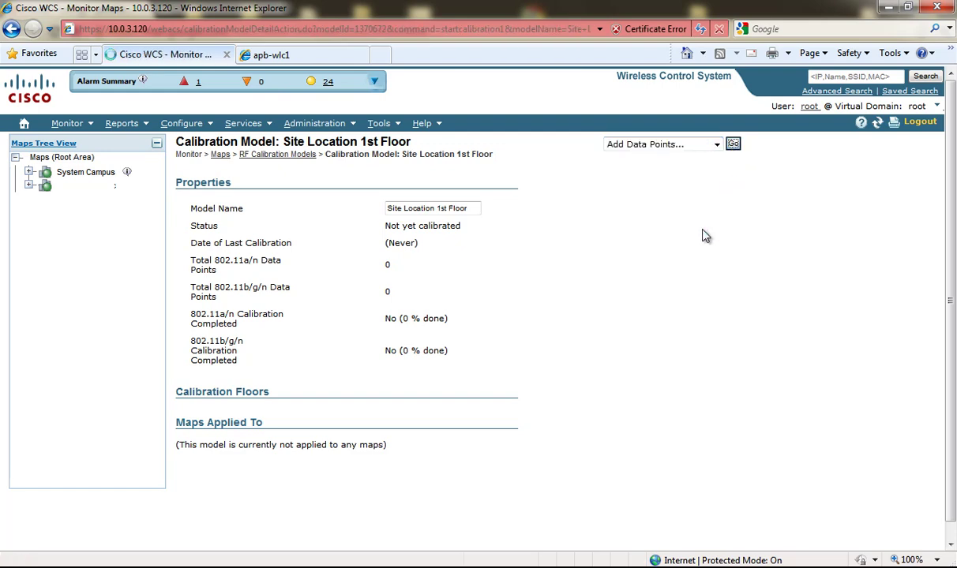
Step: Choose the building and the 1st Floor area for the calibration and continue to the floor map
{"action": "left_click", "coordinate": [624, 273]}
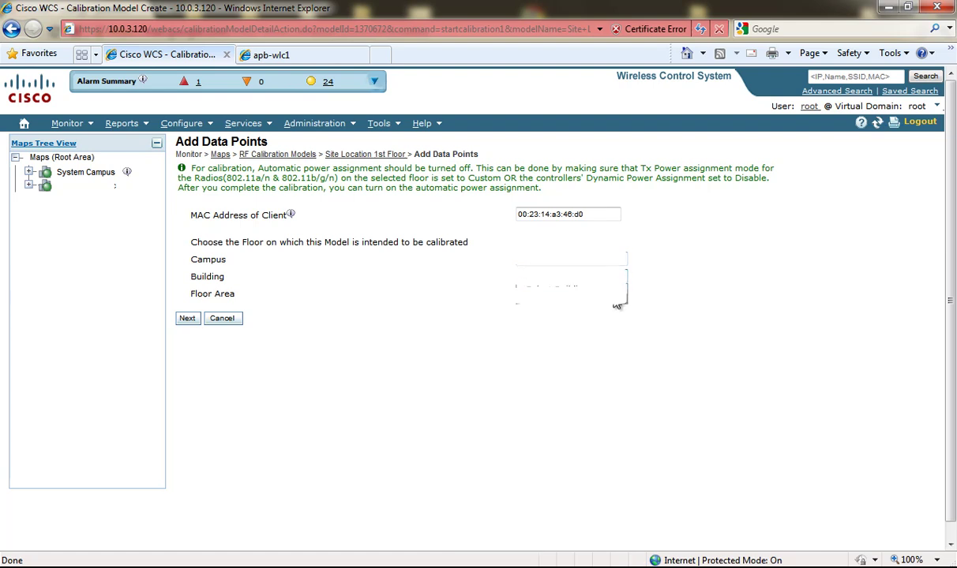
{"action": "left_click", "coordinate": [584, 294]}
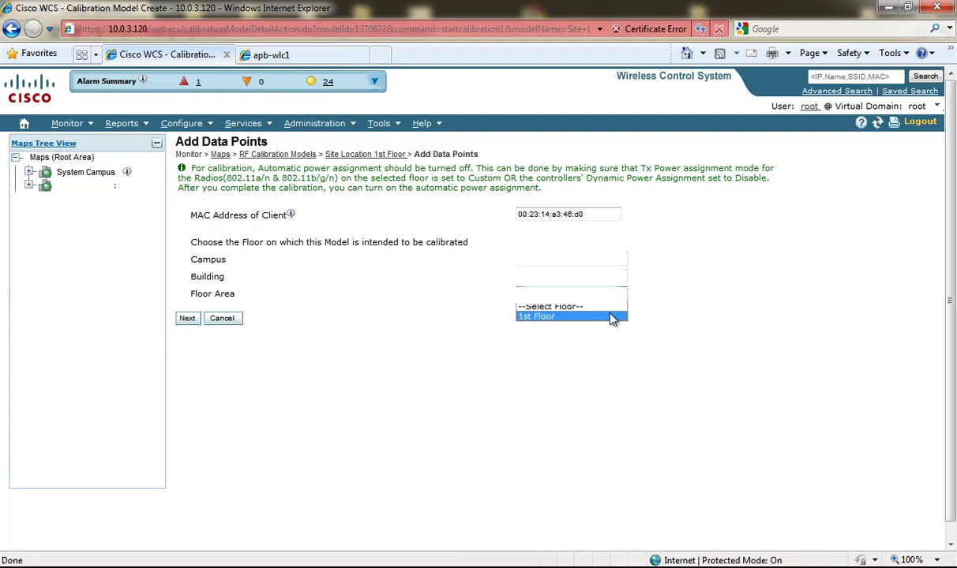
{"action": "left_click", "coordinate": [608, 318]}
{"action": "left_click", "coordinate": [195, 323]}
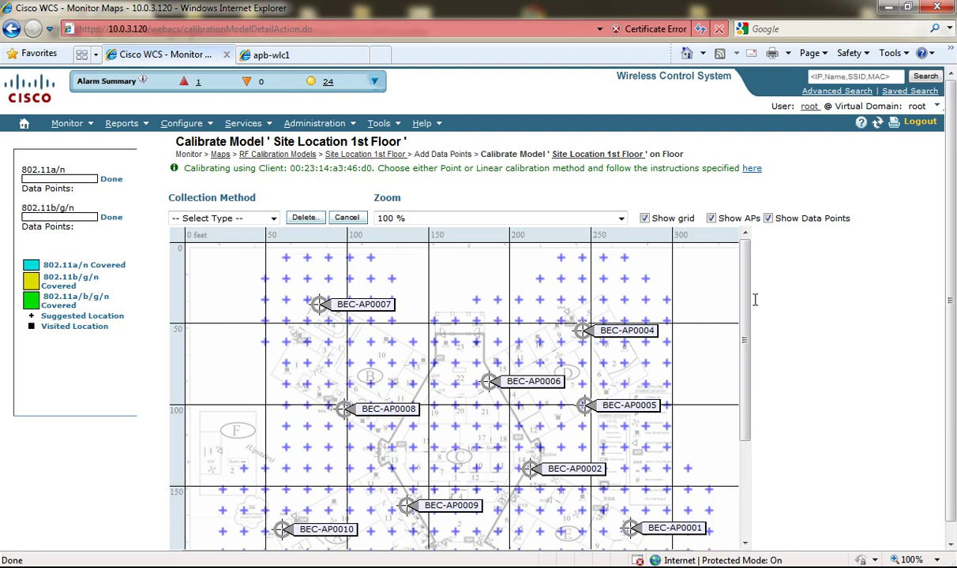
Step: Set the collection method to Point and position the calibration point just below BEC-AP0007
{"action": "left_click_drag", "start_coordinate": [747, 303], "coordinate": [747, 325]}
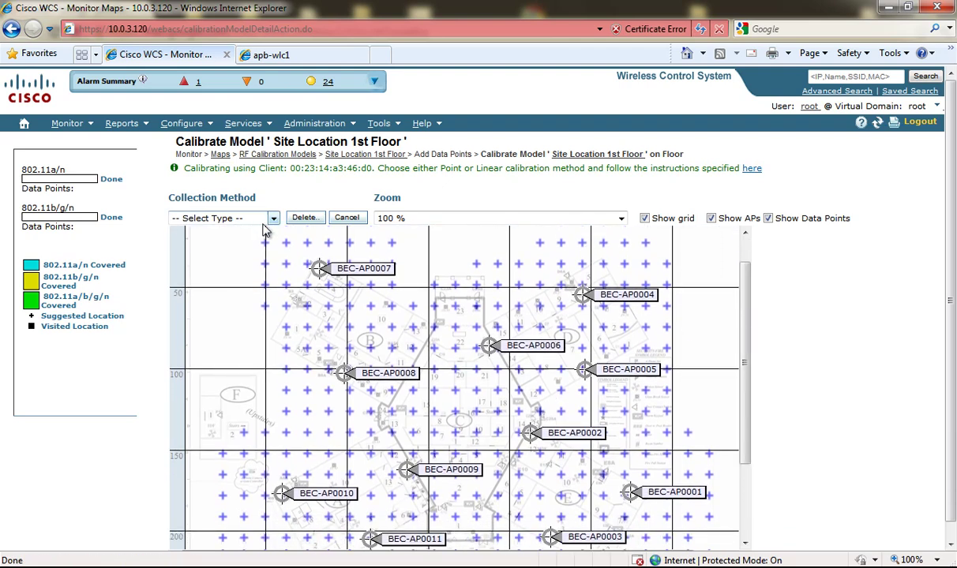
{"action": "left_click", "coordinate": [257, 218]}
{"action": "left_click", "coordinate": [261, 240]}
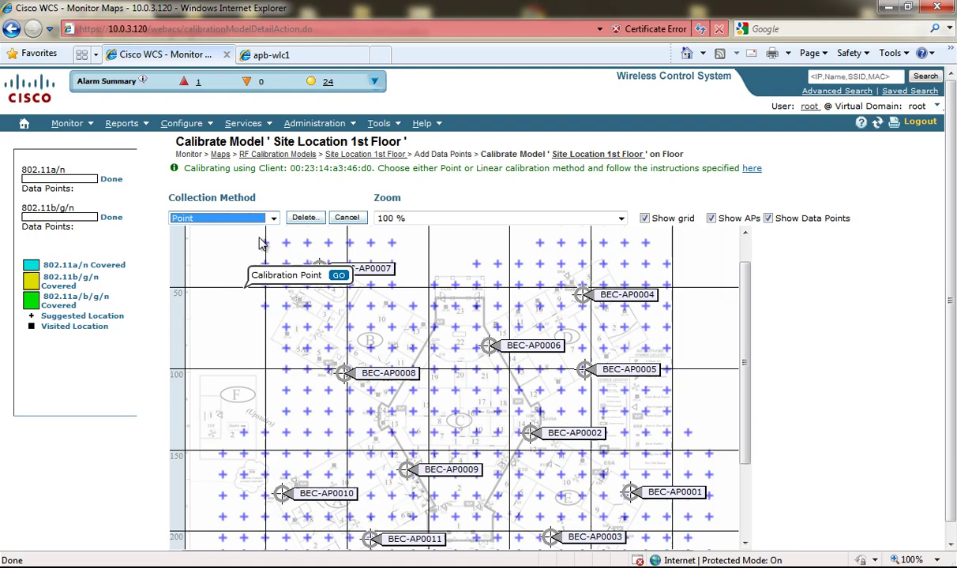
{"action": "left_click", "coordinate": [267, 261]}
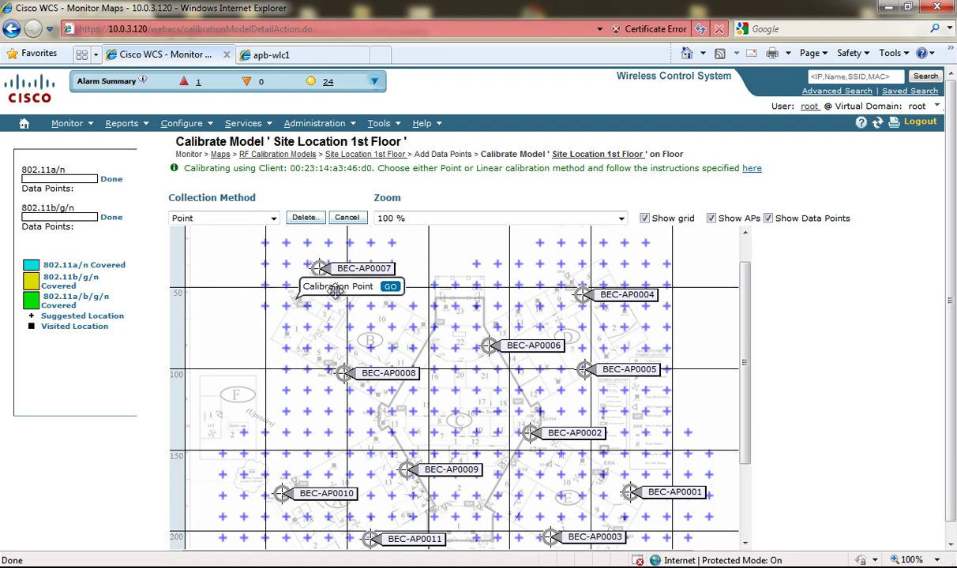
Step: Set the collection method to Linear and lay the calibration line across area B, finishing just above BEC-AP0008
{"action": "left_click", "coordinate": [268, 219]}
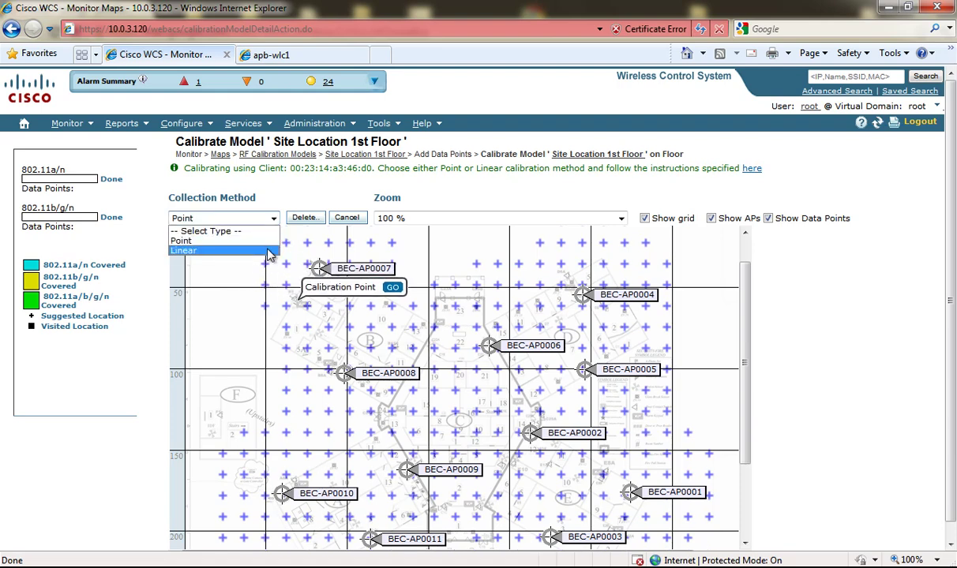
{"action": "left_click", "coordinate": [269, 251]}
{"action": "mouse_move", "coordinate": [272, 274]}
{"action": "left_mouse_down"}
{"action": "mouse_move", "coordinate": [330, 307]}
{"action": "mouse_move", "coordinate": [314, 306]}
{"action": "left_mouse_up"}
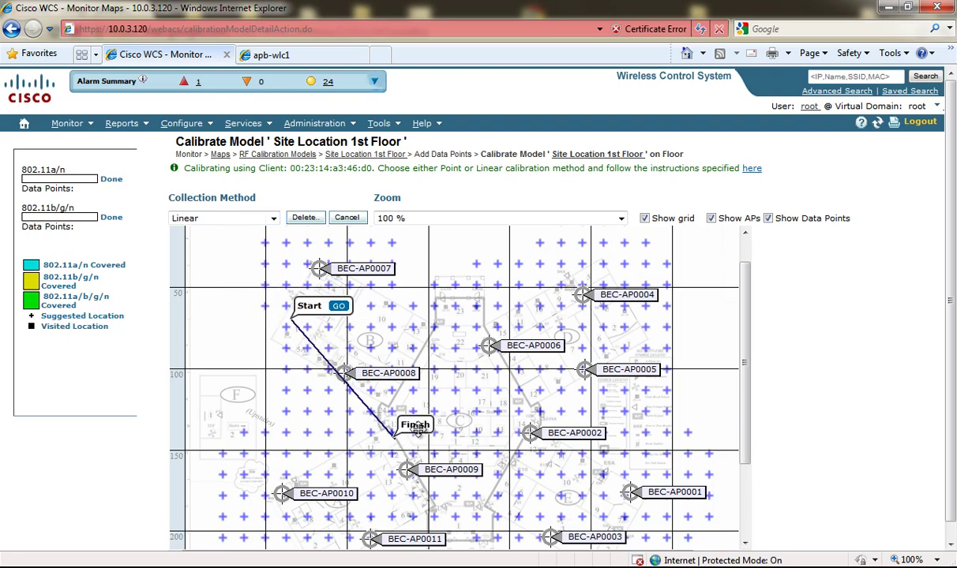
{"action": "left_click_drag", "start_coordinate": [416, 426], "coordinate": [367, 339]}
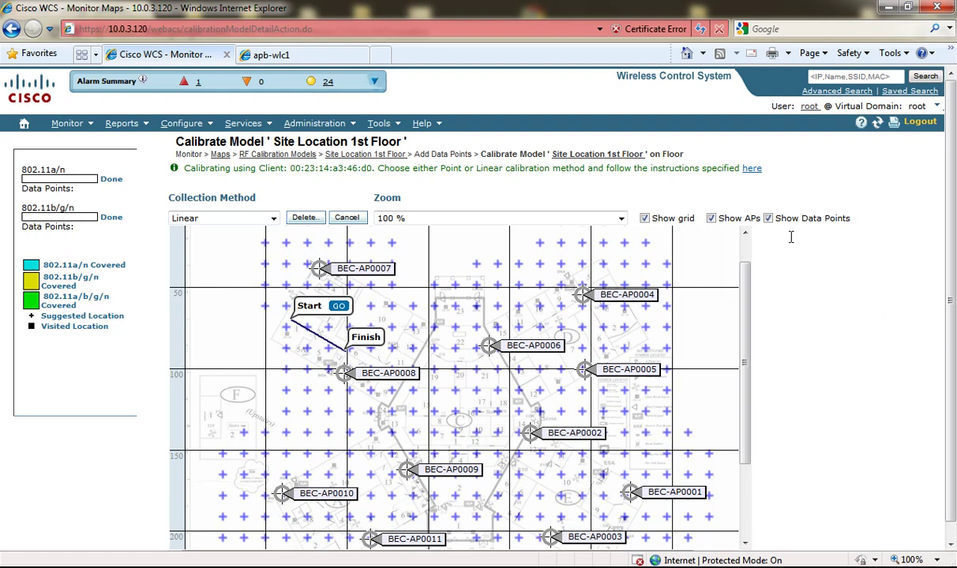
Step: Toggle the map's data points, grid and access points off and back on to compare the display
{"action": "left_click", "coordinate": [768, 219]}
{"action": "left_click", "coordinate": [767, 219]}
{"action": "left_click", "coordinate": [710, 219]}
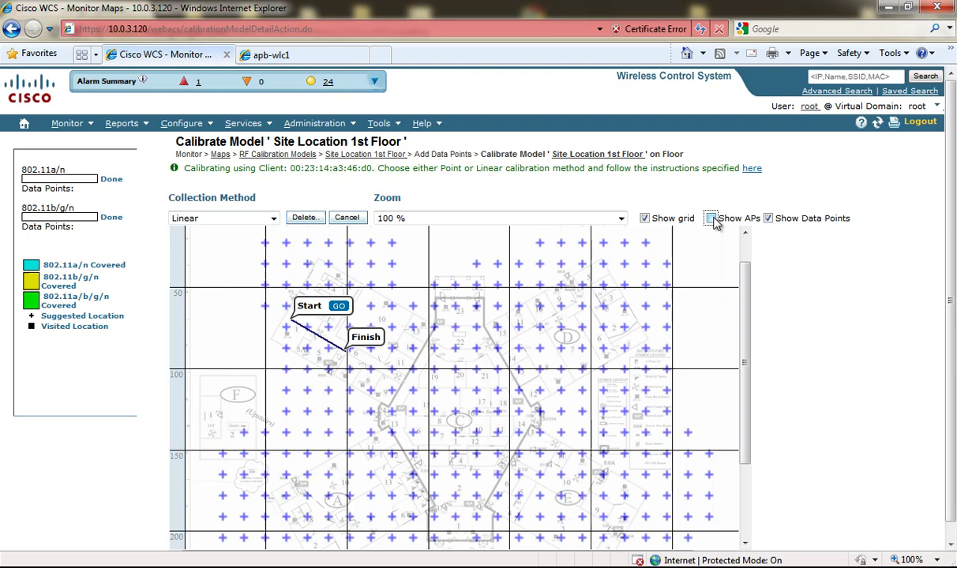
{"action": "left_click", "coordinate": [644, 219]}
{"action": "left_click", "coordinate": [644, 219]}
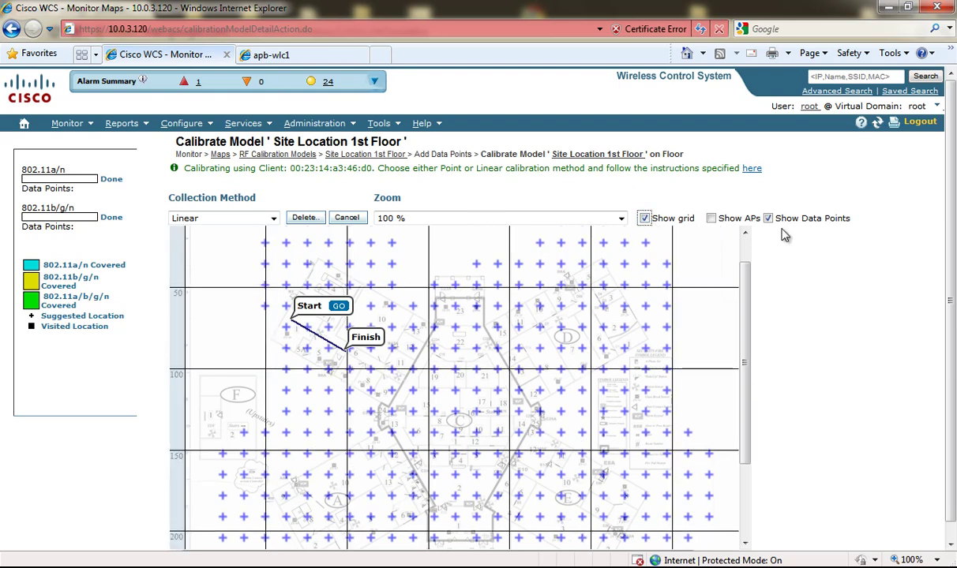
{"action": "left_click", "coordinate": [710, 219]}
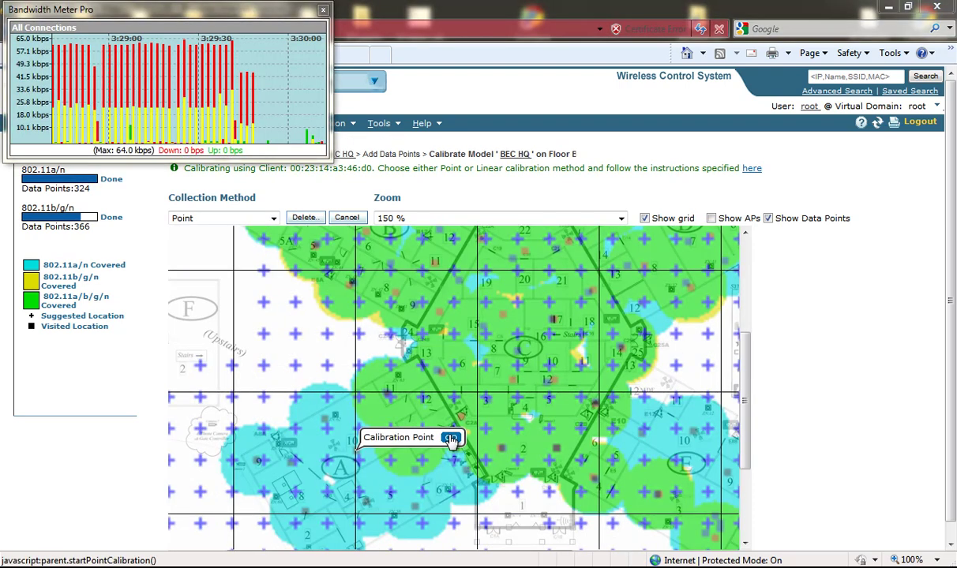
Step: Collect data at the calibration point beside area A, and exit data collection to the model's properties
{"action": "left_click", "coordinate": [451, 438]}
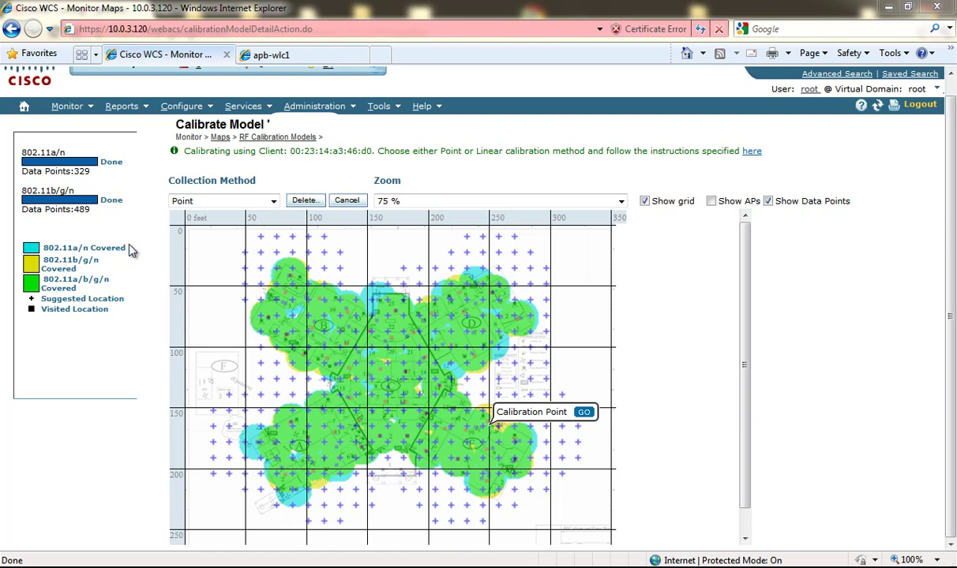
{"action": "left_click", "coordinate": [349, 201]}
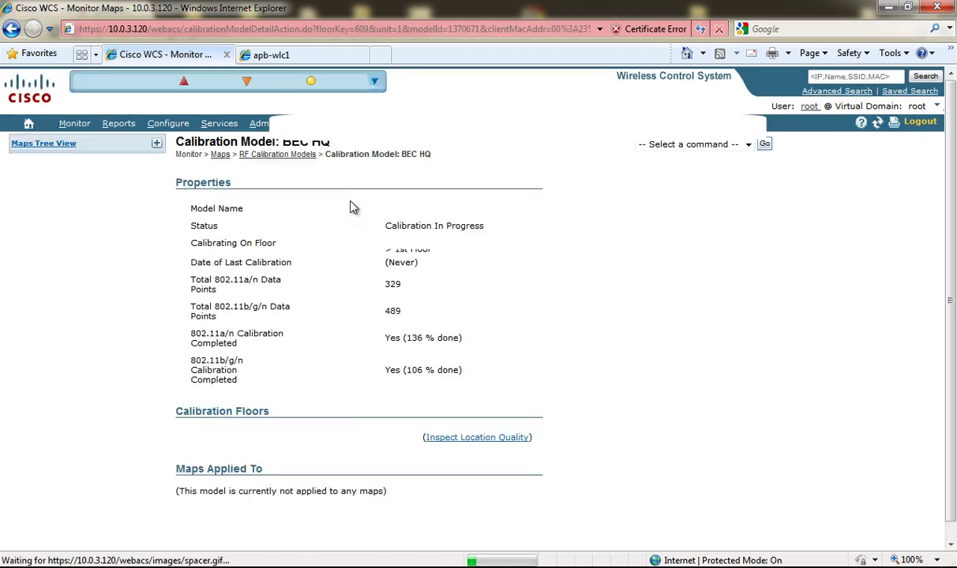
Step: Try to inspect the location quality of the model's calibration floor
{"action": "left_click", "coordinate": [471, 447]}
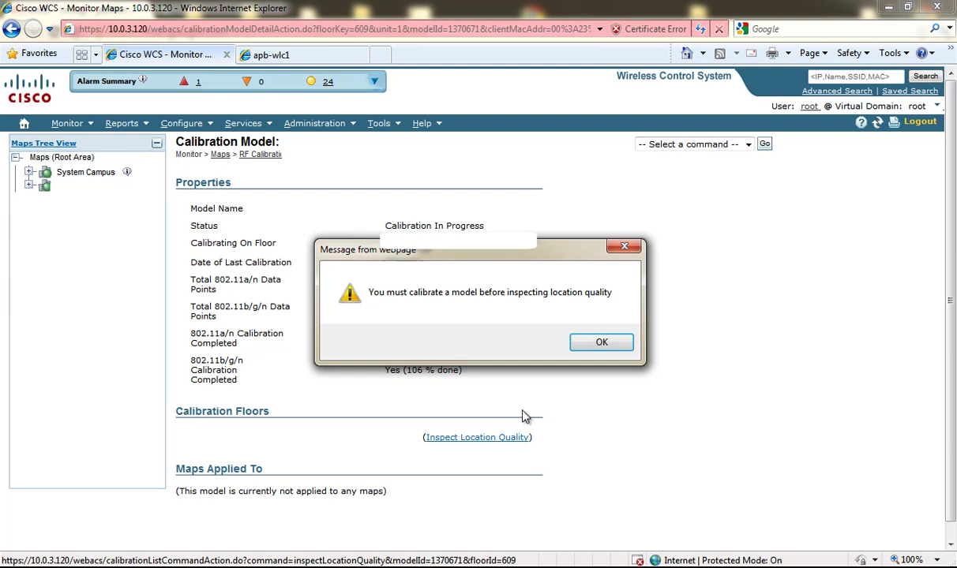
{"action": "left_click", "coordinate": [611, 346]}
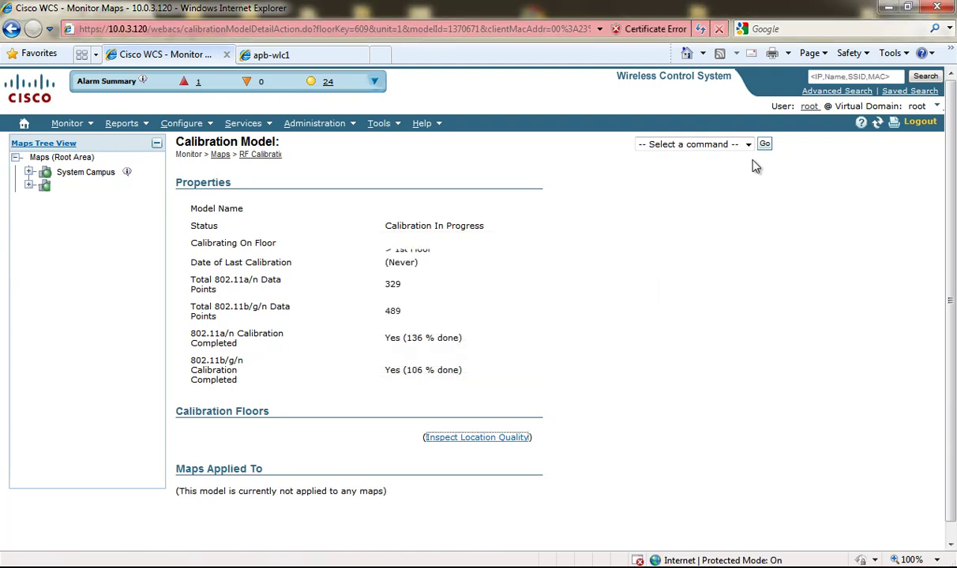
Step: Run Calibrate on the model using its collected data points
{"action": "left_click", "coordinate": [707, 143]}
{"action": "left_click", "coordinate": [727, 183]}
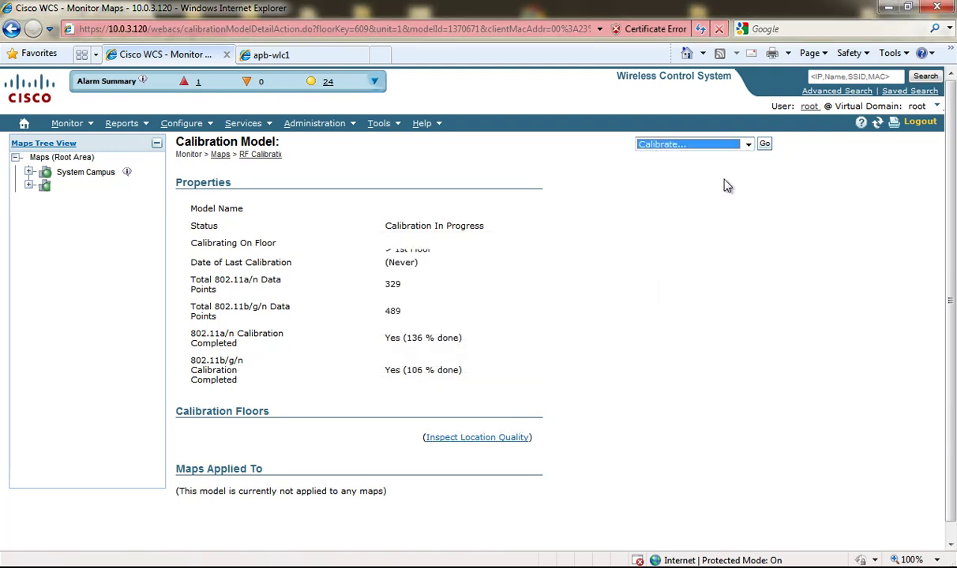
{"action": "left_click", "coordinate": [763, 147]}
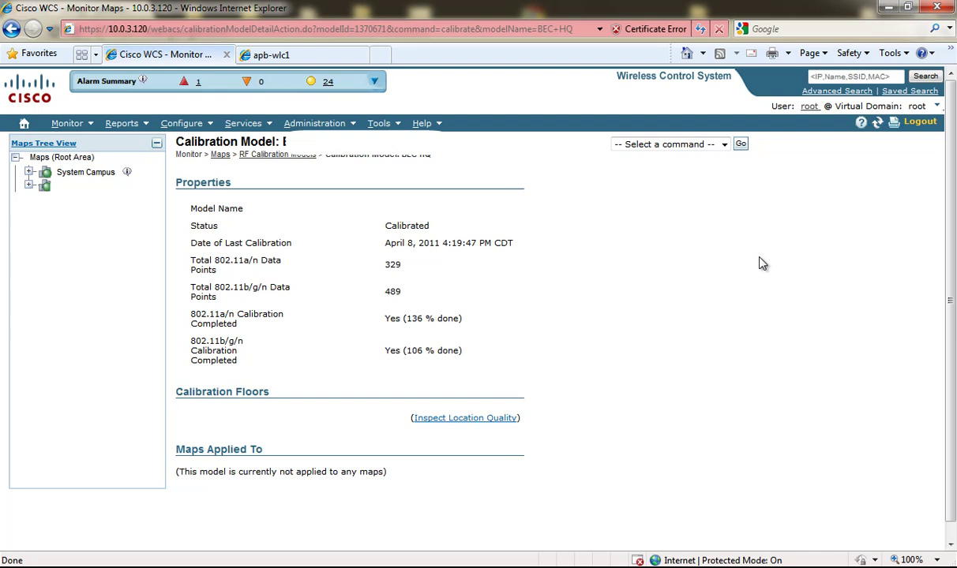
Step: Inspect the floor's location quality and set the location error threshold to 3 m / 9.8 ft
{"action": "left_click", "coordinate": [482, 424]}
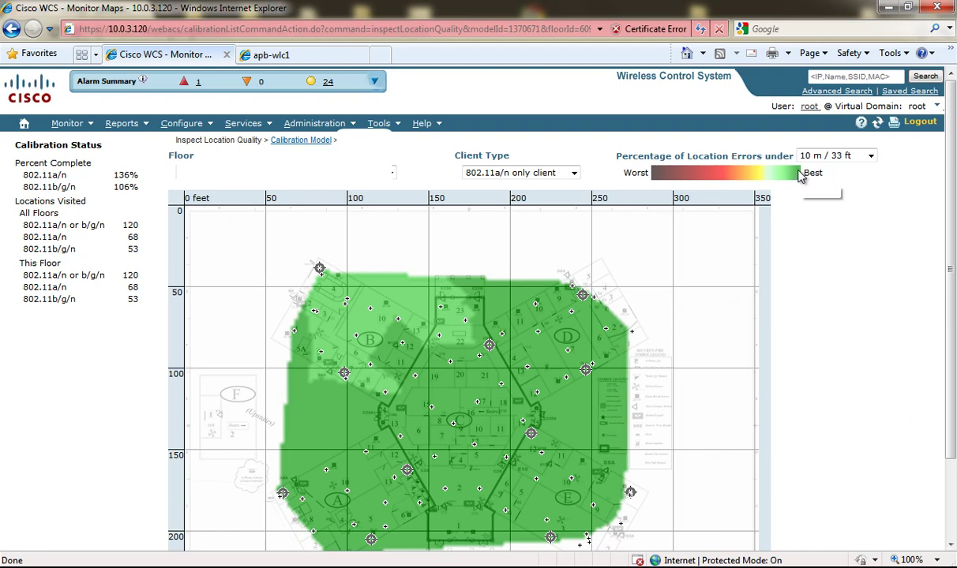
{"action": "mouse_move", "coordinate": [796, 177]}
{"action": "left_click", "coordinate": [870, 156]}
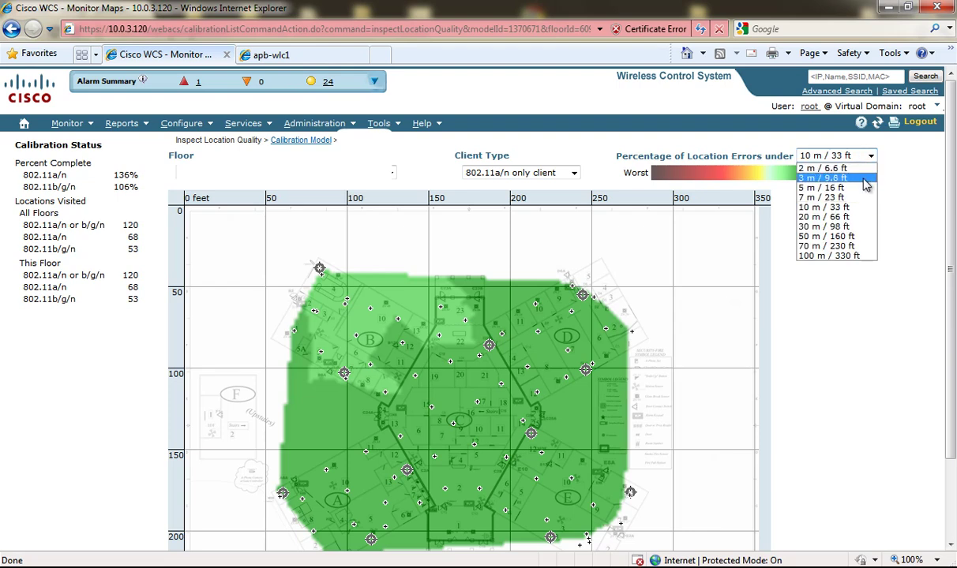
{"action": "left_click", "coordinate": [867, 182]}
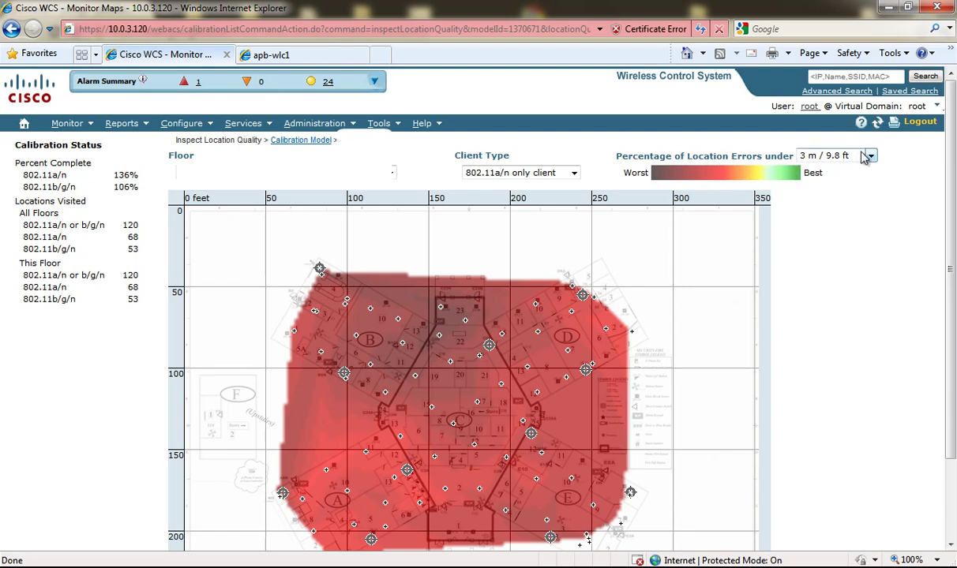
Step: Compare the location quality map at error thresholds of 7 m / 23 ft, 5 m / 16 ft and 10 m / 33 ft
{"action": "left_click", "coordinate": [823, 155]}
{"action": "left_click", "coordinate": [860, 201]}
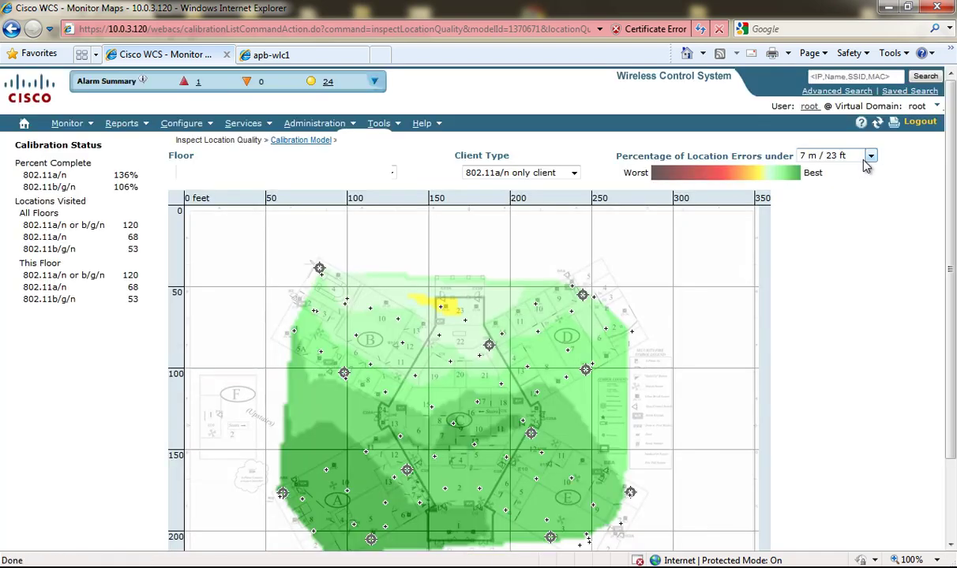
{"action": "left_click", "coordinate": [868, 156]}
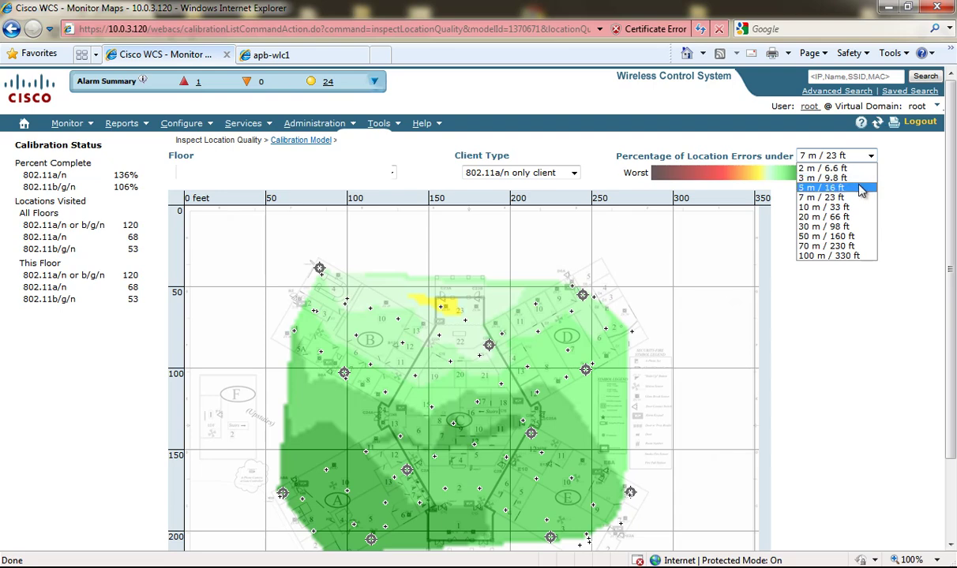
{"action": "left_click", "coordinate": [860, 187]}
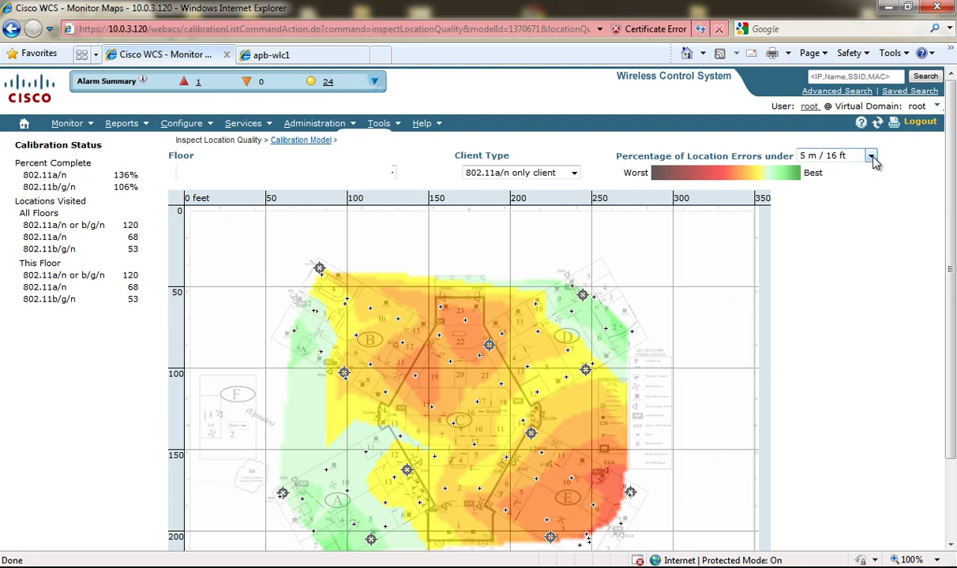
{"action": "left_click", "coordinate": [872, 157]}
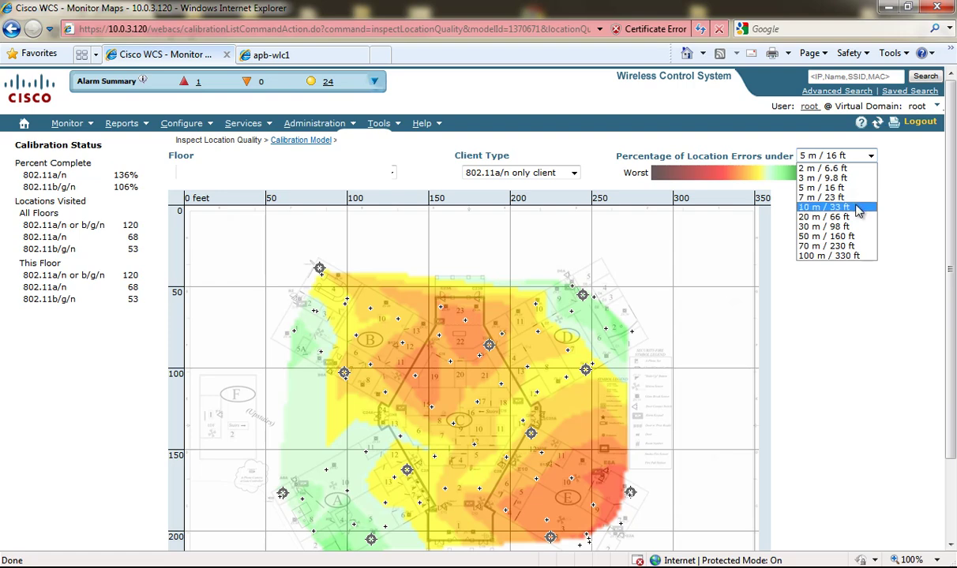
{"action": "left_click", "coordinate": [857, 206]}
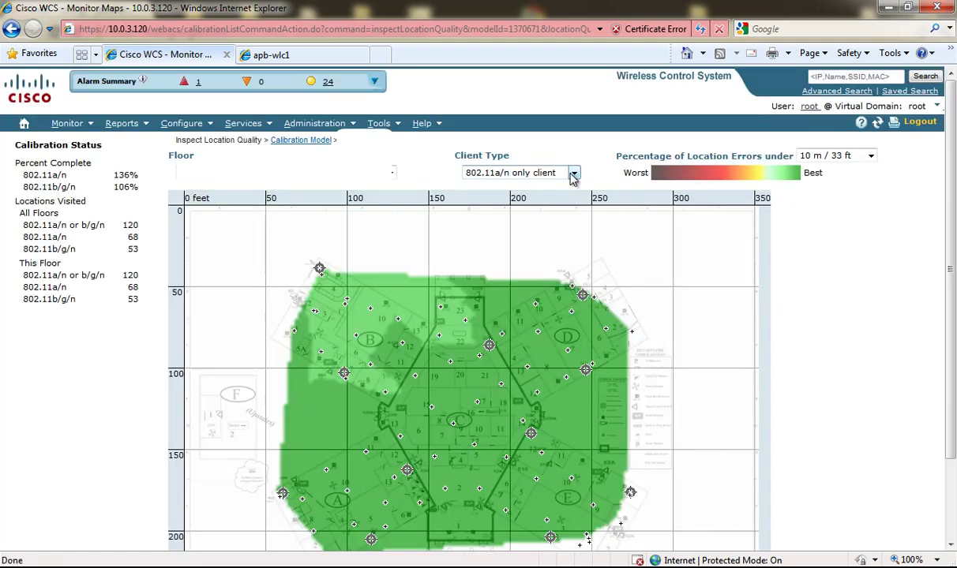
Step: Compare the floor's location quality for 802.11b/g/n only clients and for 802.11a/b/g/n clients
{"action": "left_click", "coordinate": [573, 174]}
{"action": "left_click", "coordinate": [562, 195]}
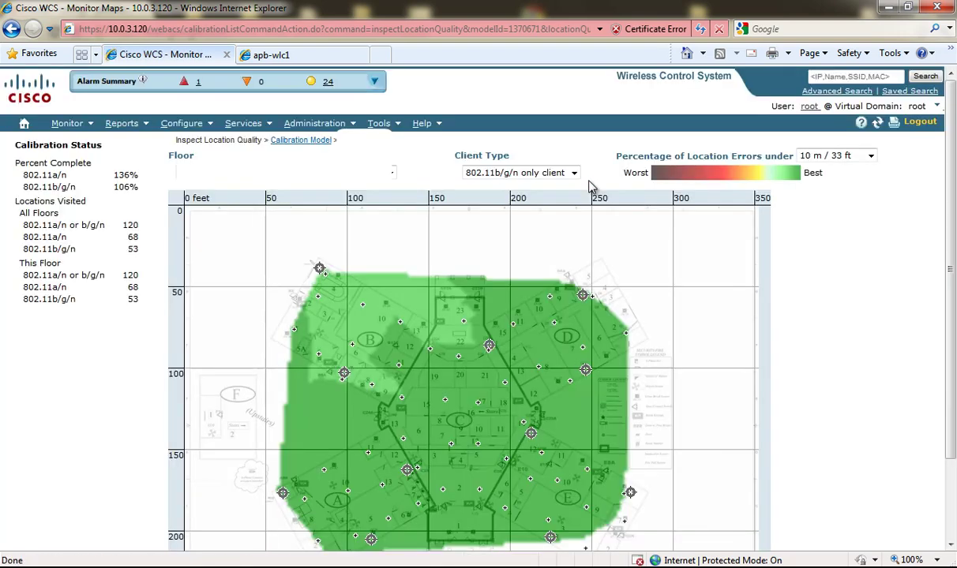
{"action": "left_click", "coordinate": [573, 175]}
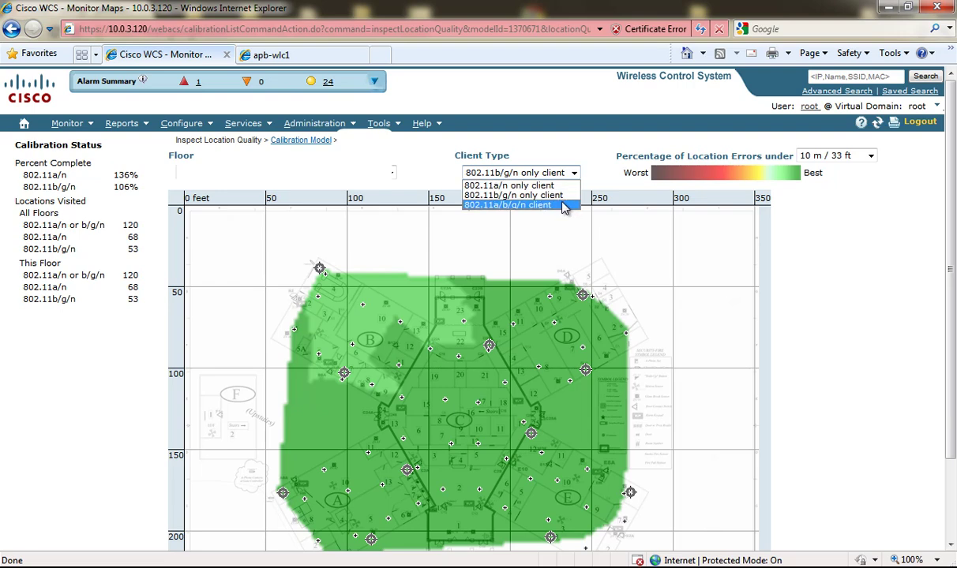
{"action": "left_click", "coordinate": [563, 205]}
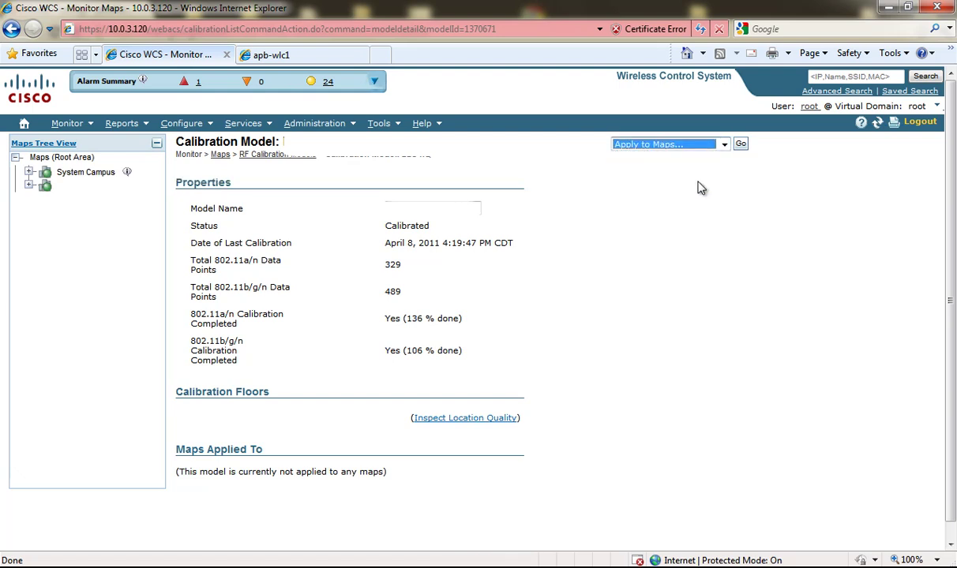
Step: Start applying the calibration model to maps
{"action": "left_click", "coordinate": [740, 146]}
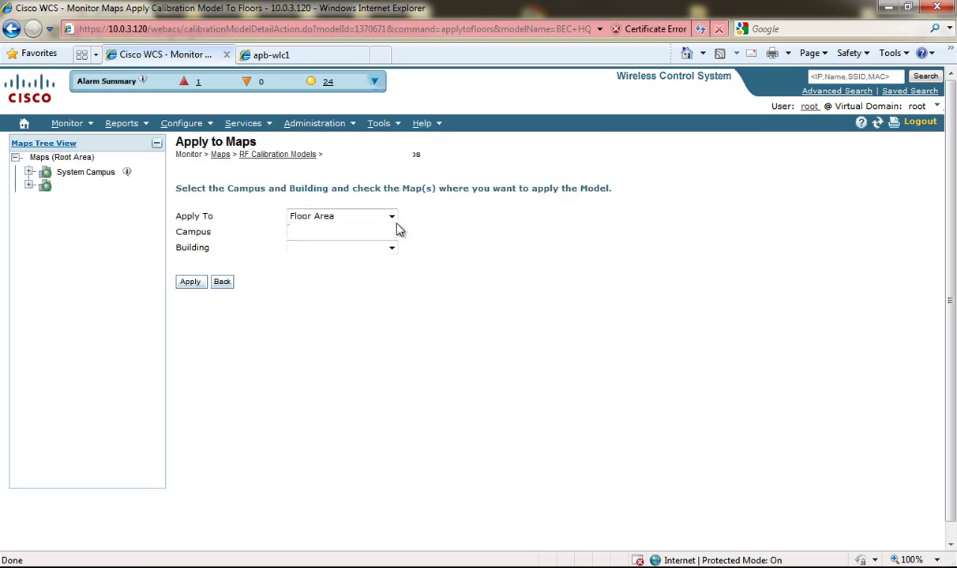
{"action": "left_click", "coordinate": [392, 218]}
{"action": "left_click", "coordinate": [391, 242]}
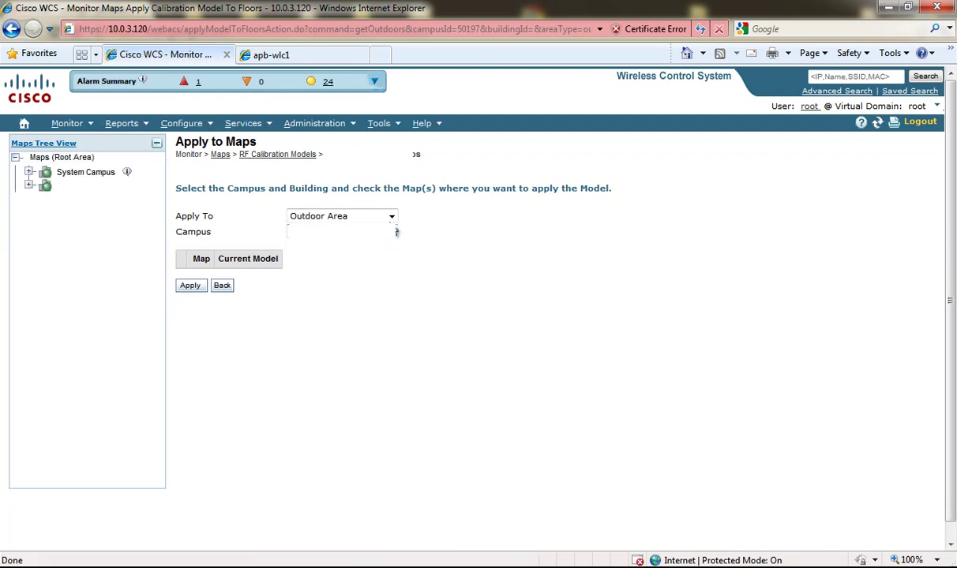
{"action": "left_click", "coordinate": [392, 218]}
{"action": "left_click", "coordinate": [371, 230]}
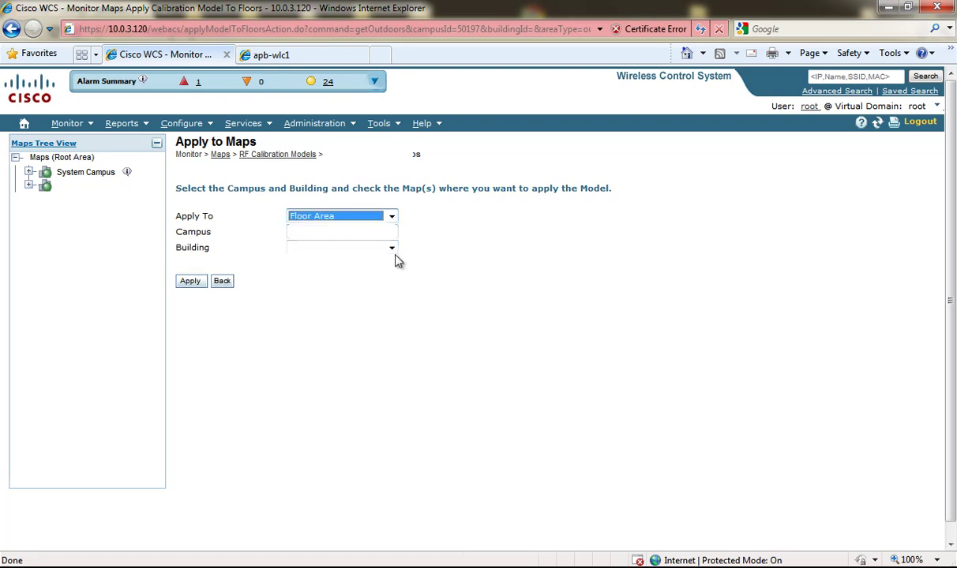
Step: Select the building and apply the calibration model to its 1st Floor map
{"action": "left_click", "coordinate": [395, 251]}
{"action": "left_click", "coordinate": [390, 270]}
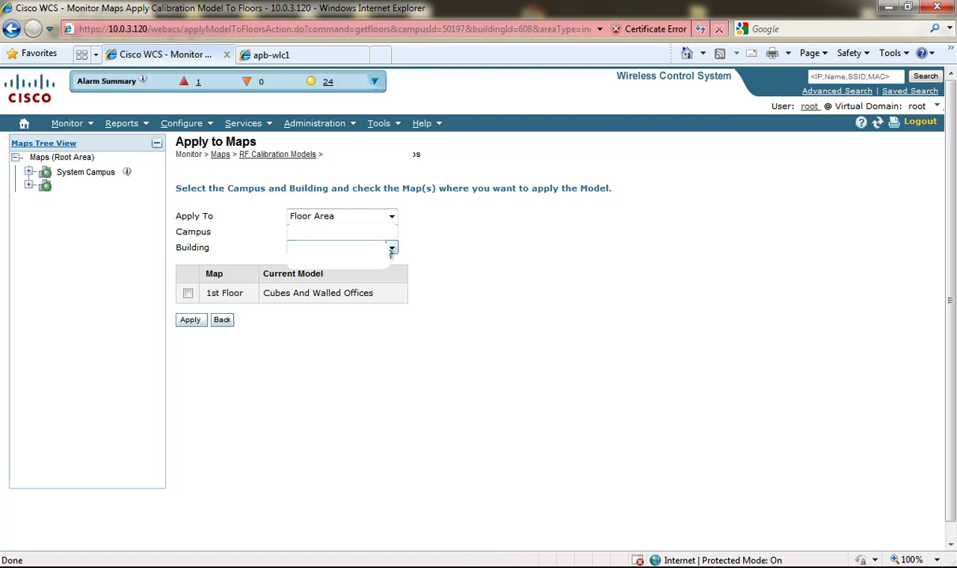
{"action": "left_click", "coordinate": [188, 294]}
{"action": "left_click", "coordinate": [192, 321]}
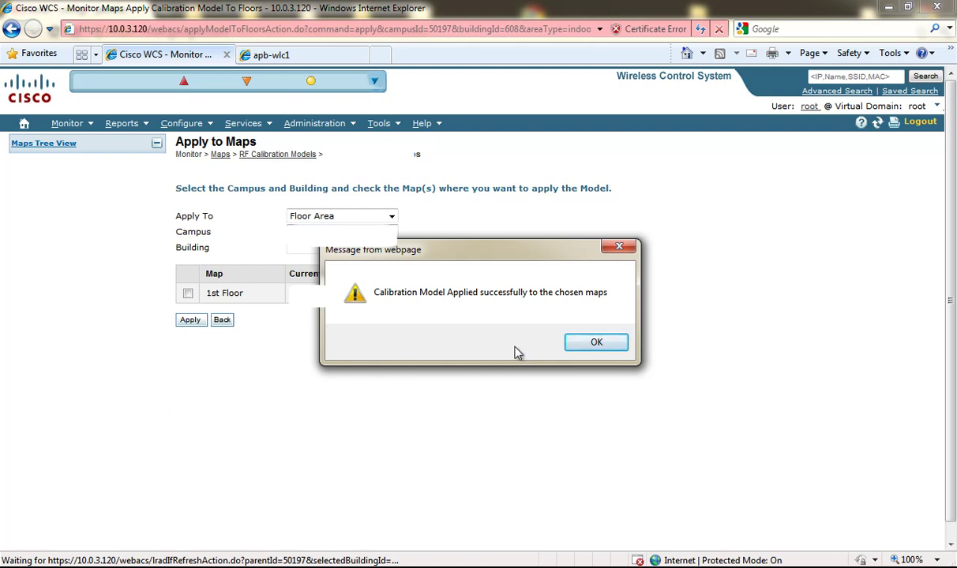
{"action": "left_click", "coordinate": [590, 342]}
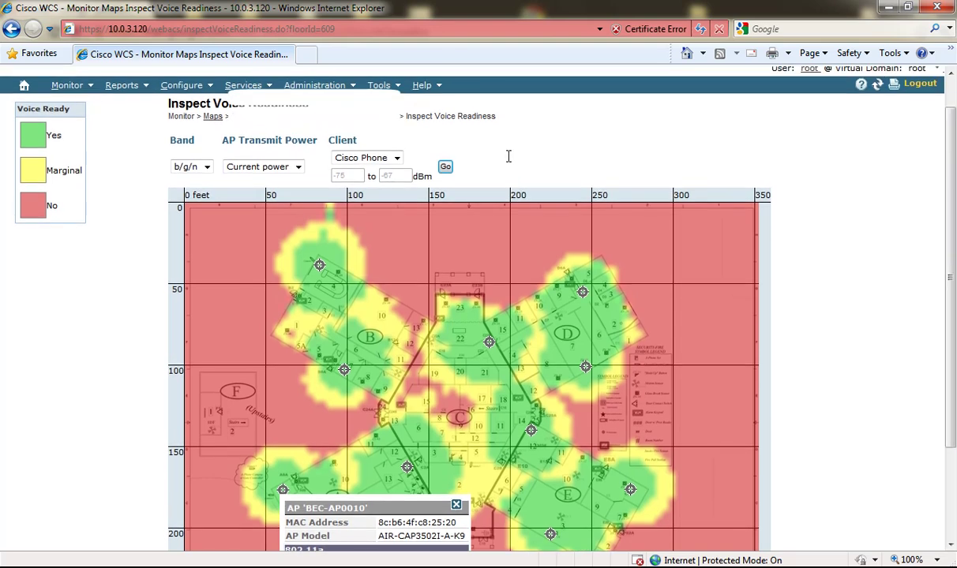
Step: Open the 1st Floor map from the maps list and inspect its VoWLAN readiness
{"action": "left_click", "coordinate": [212, 116]}
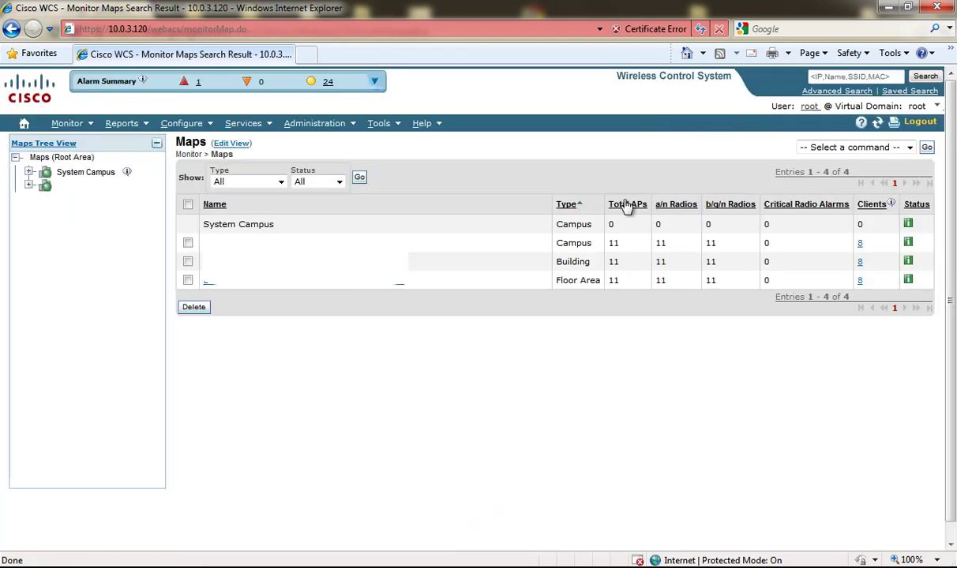
{"action": "left_click", "coordinate": [349, 276]}
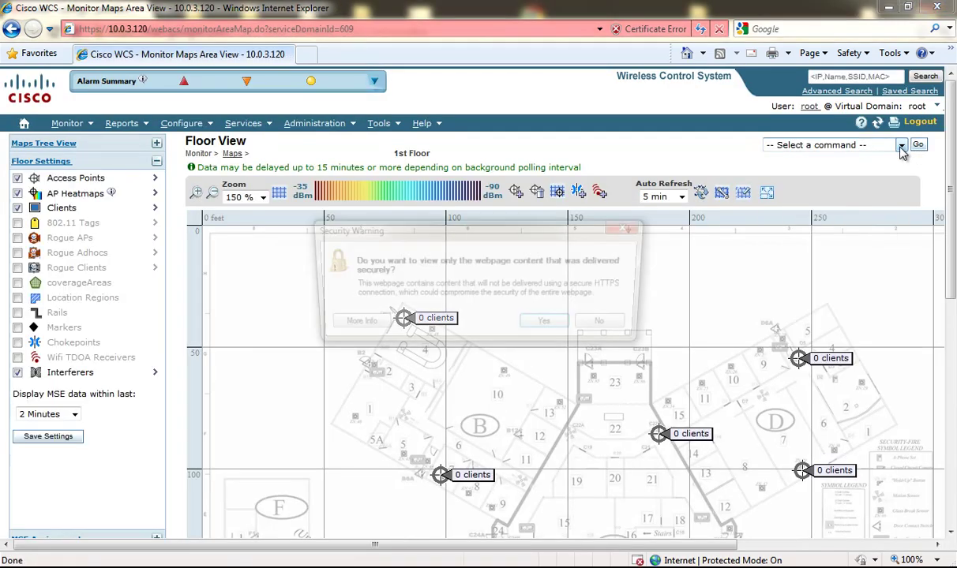
{"action": "left_click", "coordinate": [609, 327]}
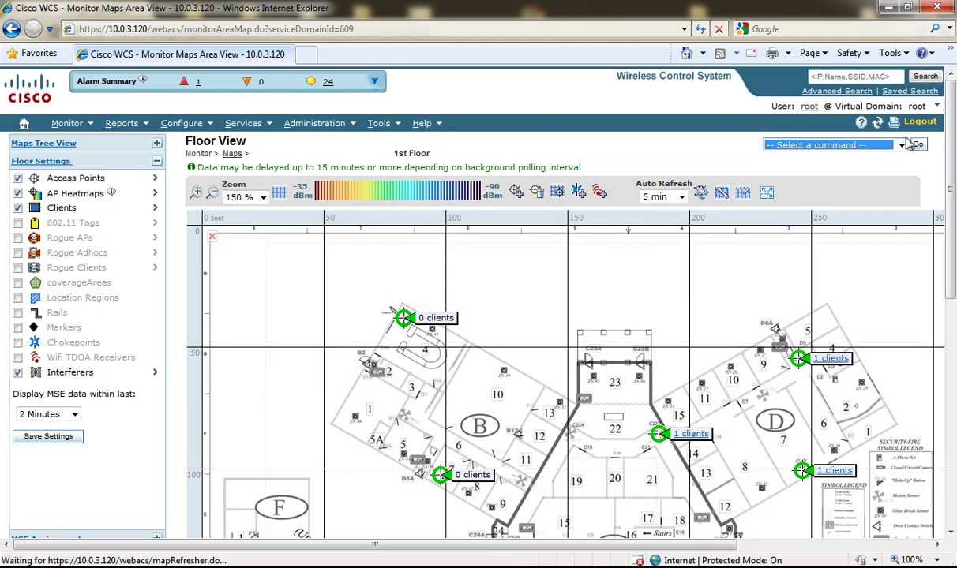
{"action": "left_click", "coordinate": [865, 144]}
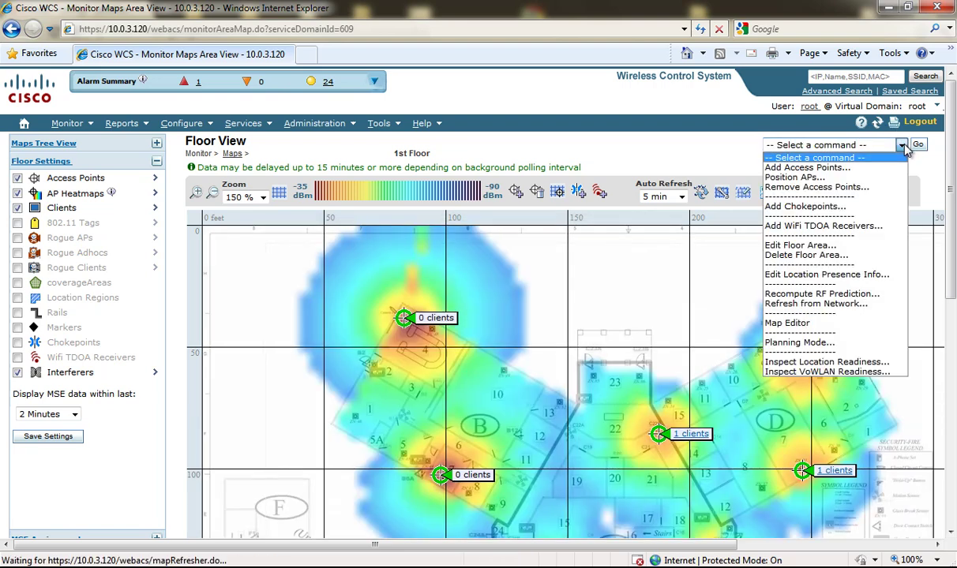
{"action": "left_click", "coordinate": [829, 372]}
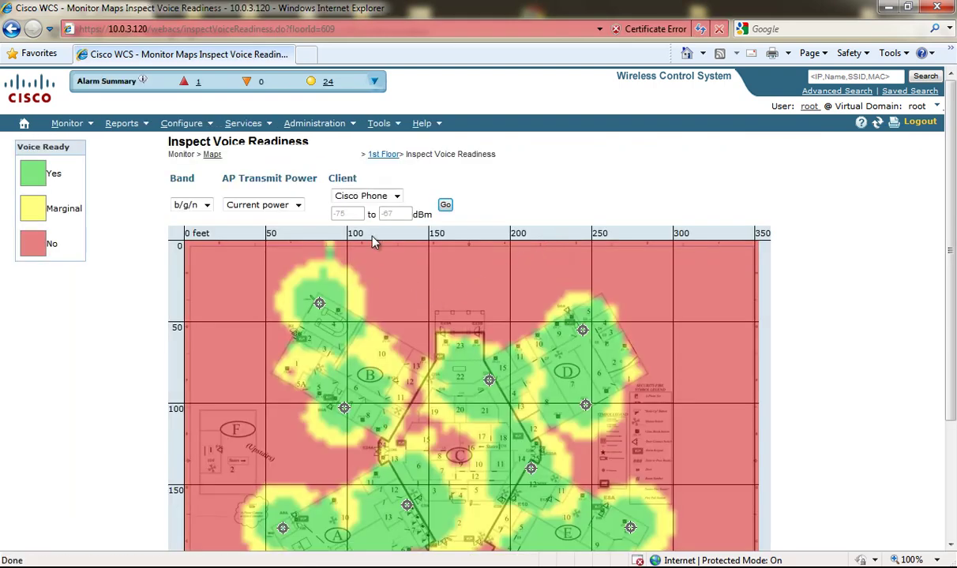
{"action": "left_click", "coordinate": [397, 197]}
{"action": "left_click", "coordinate": [397, 215]}
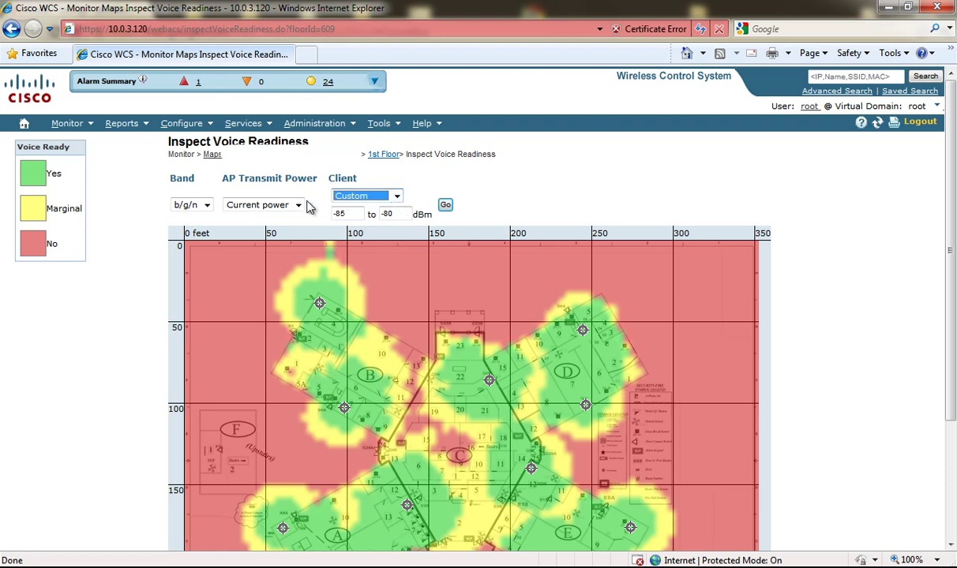
{"action": "left_click", "coordinate": [381, 197]}
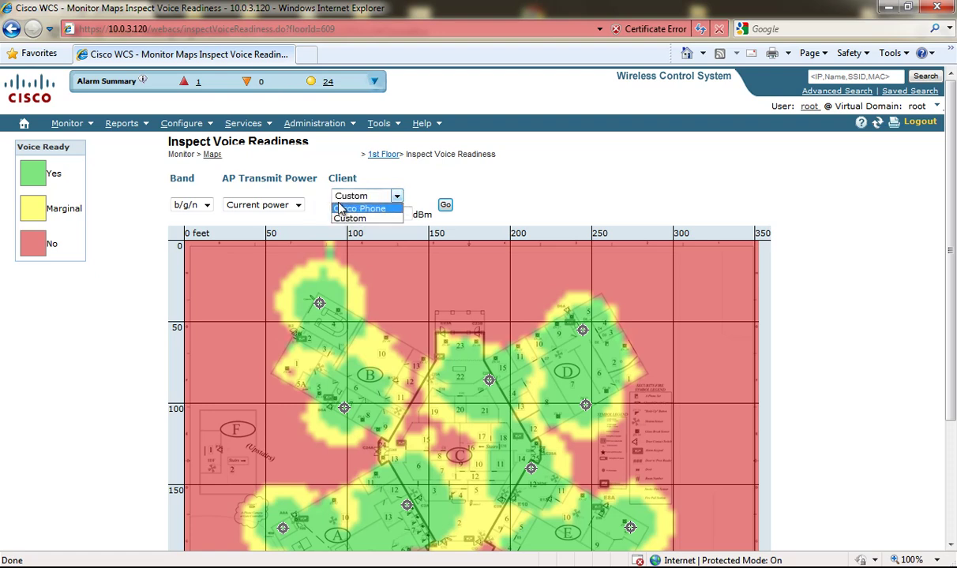
{"action": "left_click", "coordinate": [298, 206]}
{"action": "left_click", "coordinate": [382, 197]}
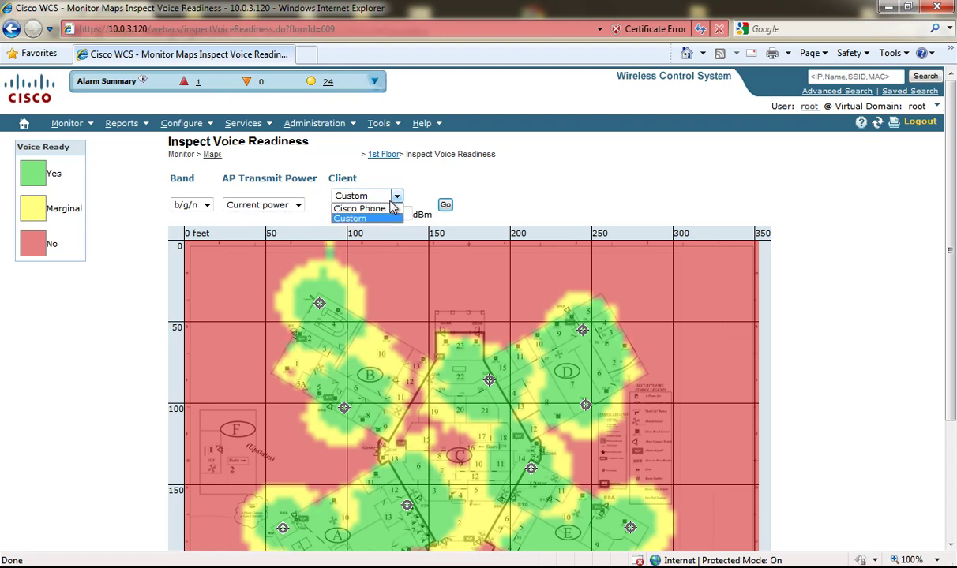
{"action": "left_click", "coordinate": [390, 209]}
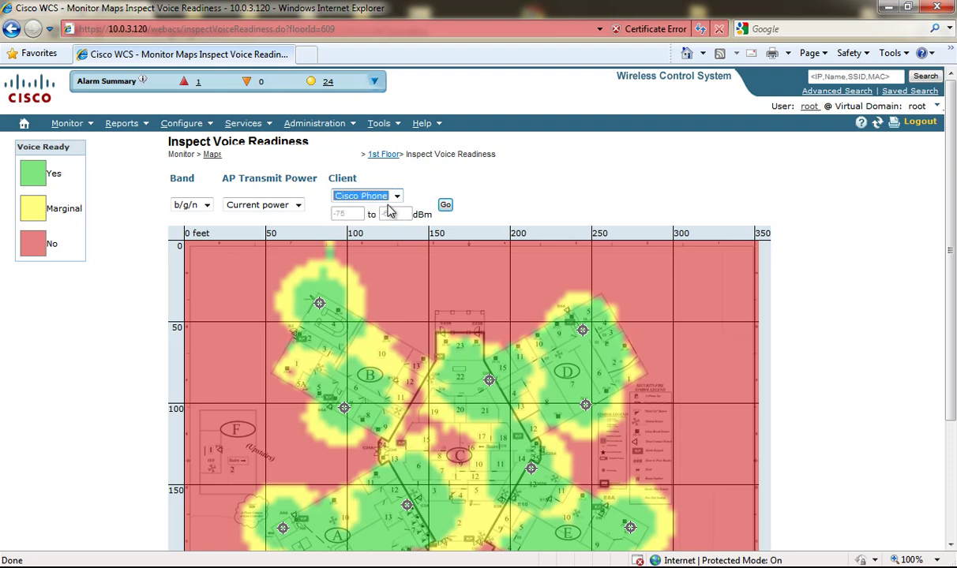
Step: Inspect the floor's voice readiness for the a/n band at Max power
{"action": "left_click", "coordinate": [297, 206]}
{"action": "left_click", "coordinate": [294, 220]}
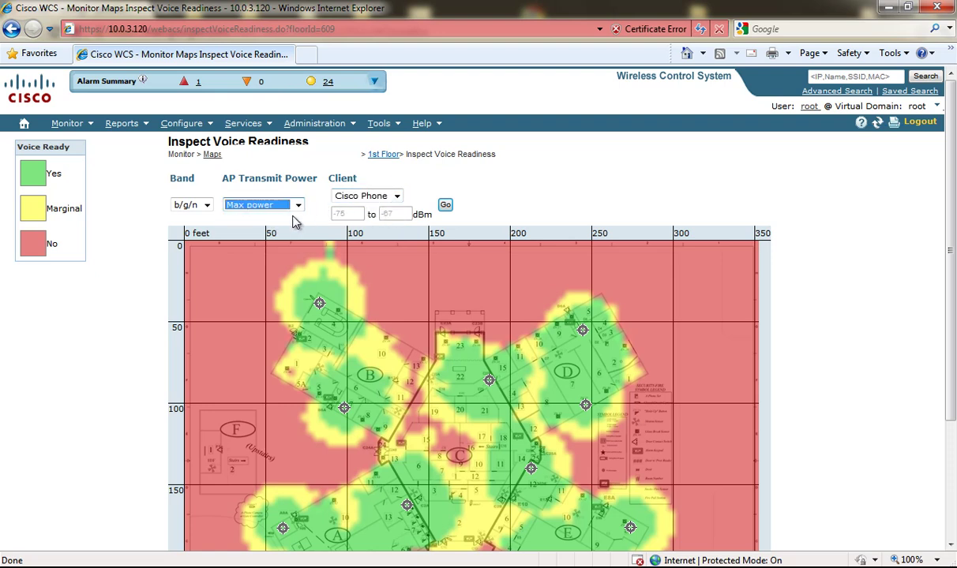
{"action": "left_click", "coordinate": [206, 204]}
{"action": "left_click", "coordinate": [199, 226]}
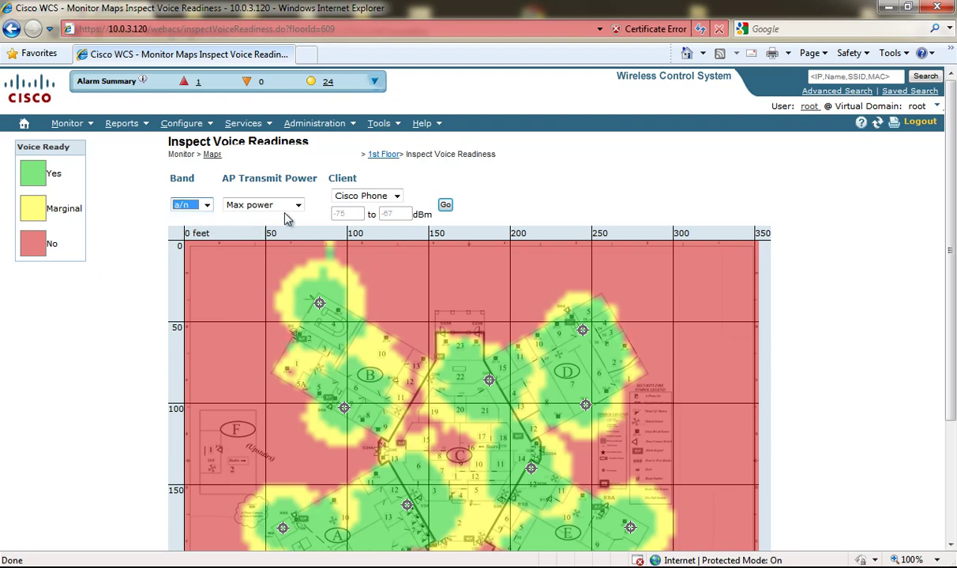
{"action": "left_click", "coordinate": [444, 205]}
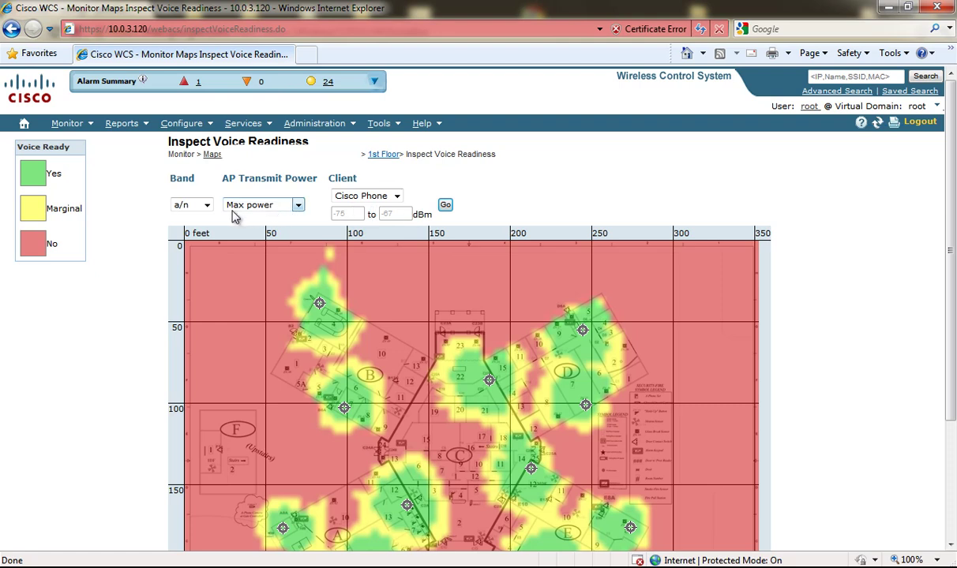
Step: Inspect voice readiness for the b/g/n band at Max power and again at Current power
{"action": "left_click", "coordinate": [206, 206]}
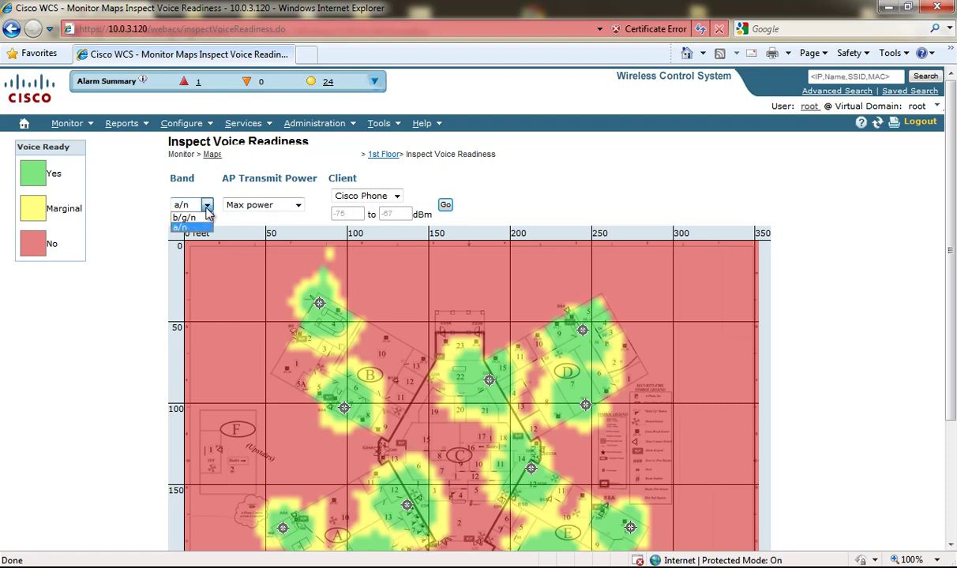
{"action": "left_click", "coordinate": [446, 206]}
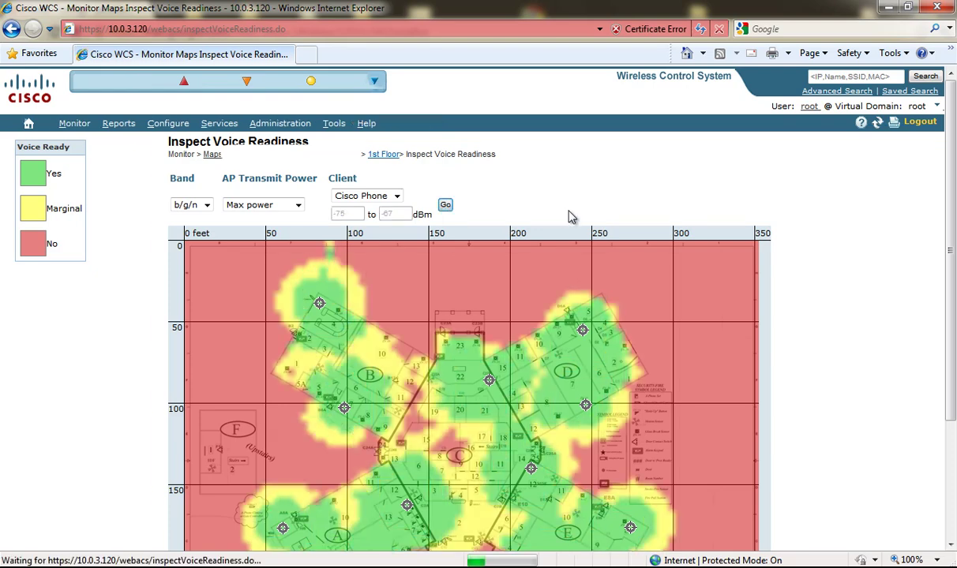
{"action": "left_click", "coordinate": [297, 207]}
{"action": "left_click", "coordinate": [291, 226]}
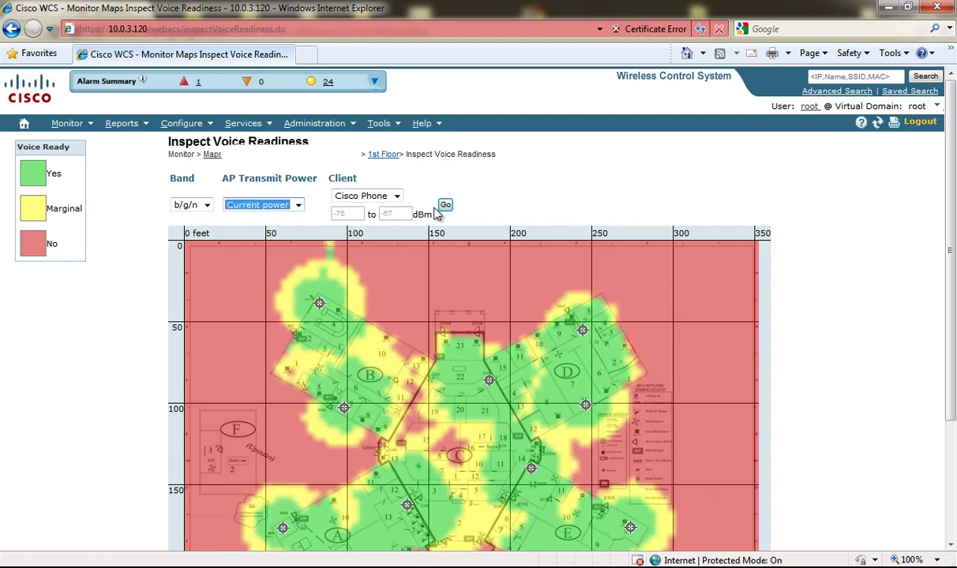
{"action": "left_click", "coordinate": [444, 206]}
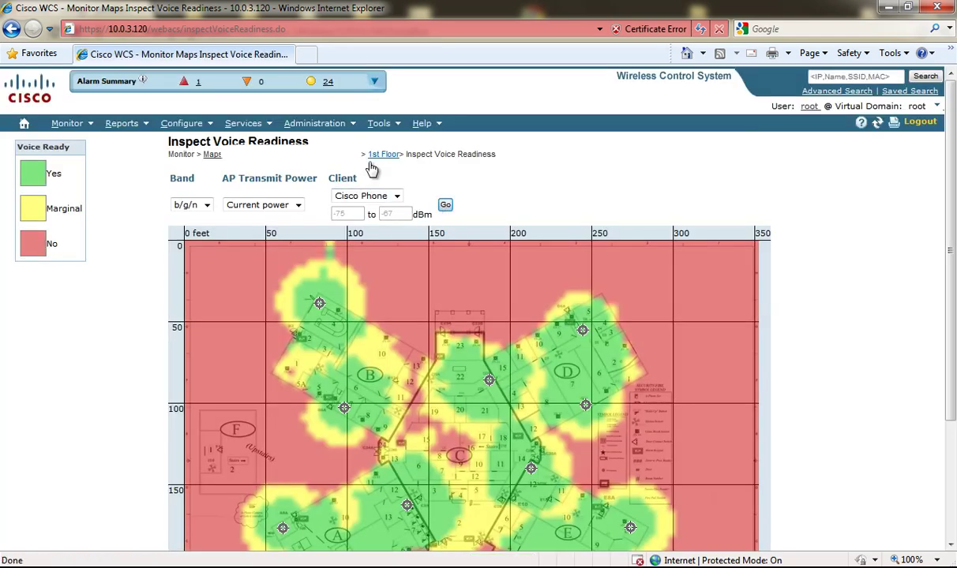
Step: Return to the 1st Floor map and inspect its location readiness
{"action": "left_click", "coordinate": [382, 155]}
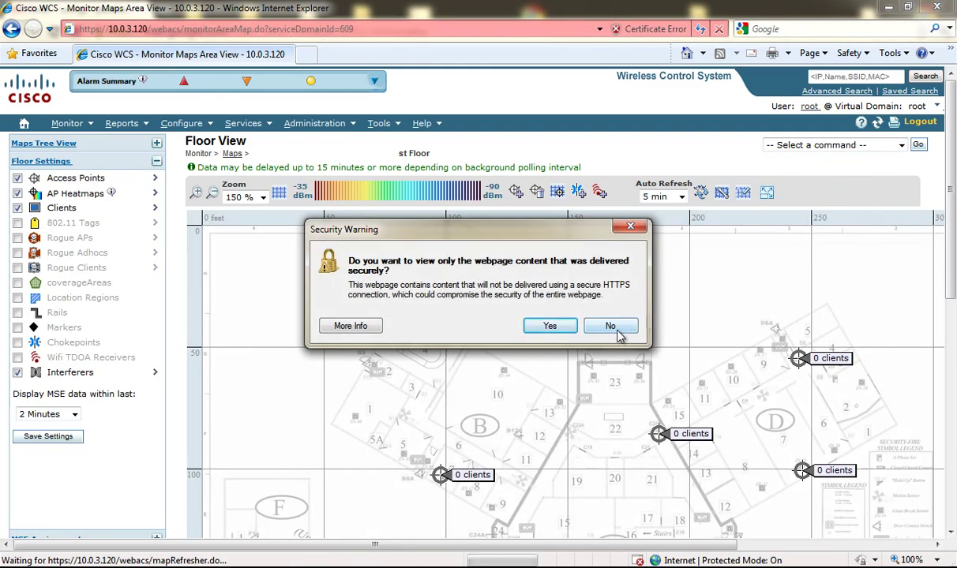
{"action": "left_click", "coordinate": [619, 333]}
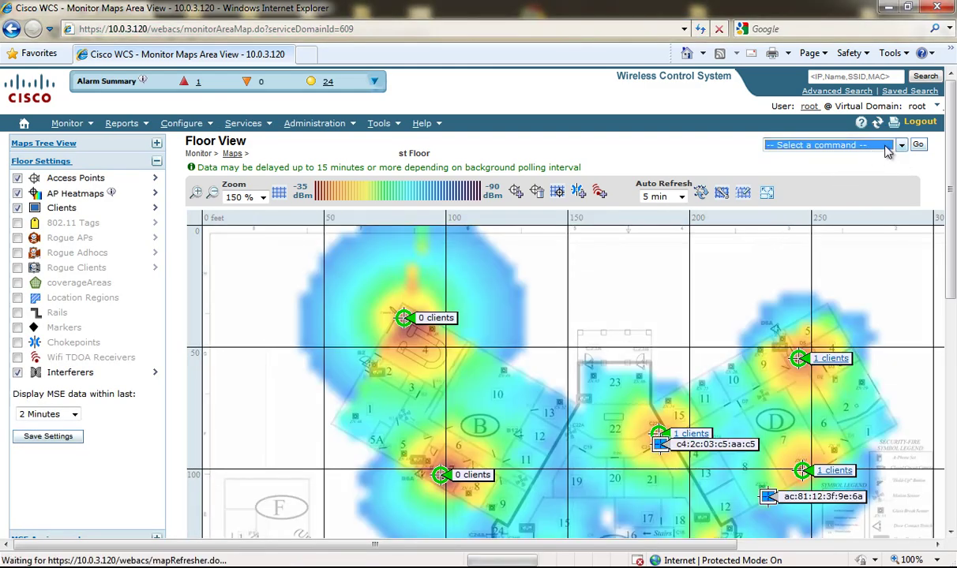
{"action": "left_click", "coordinate": [887, 150]}
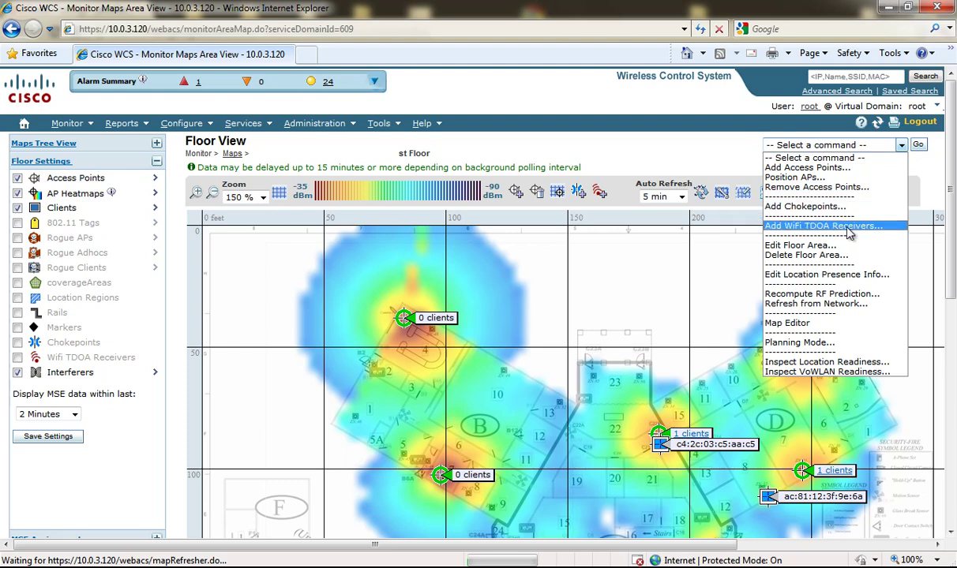
{"action": "left_click", "coordinate": [819, 363]}
{"action": "left_click", "coordinate": [917, 144]}
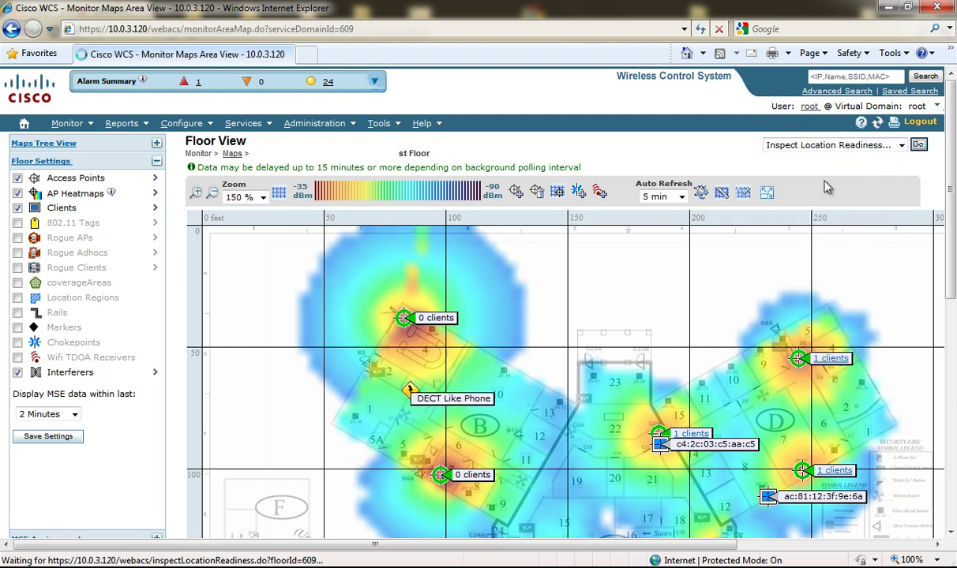